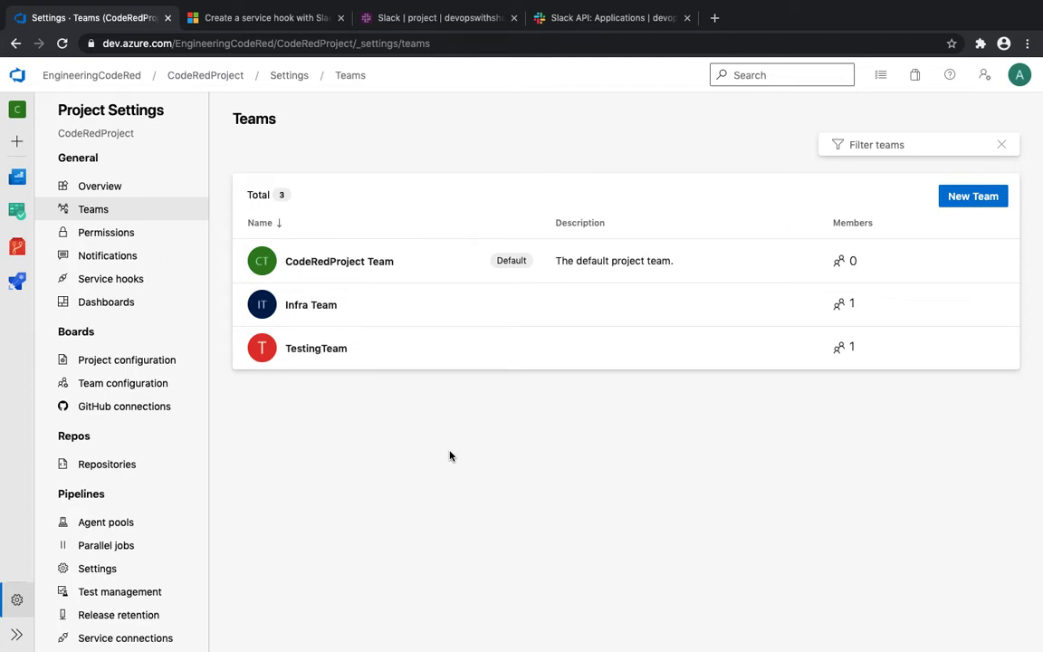
- Review the list of permission groups in the CodeRedProject settings
{"action": "left_click", "coordinate": [125, 237]}
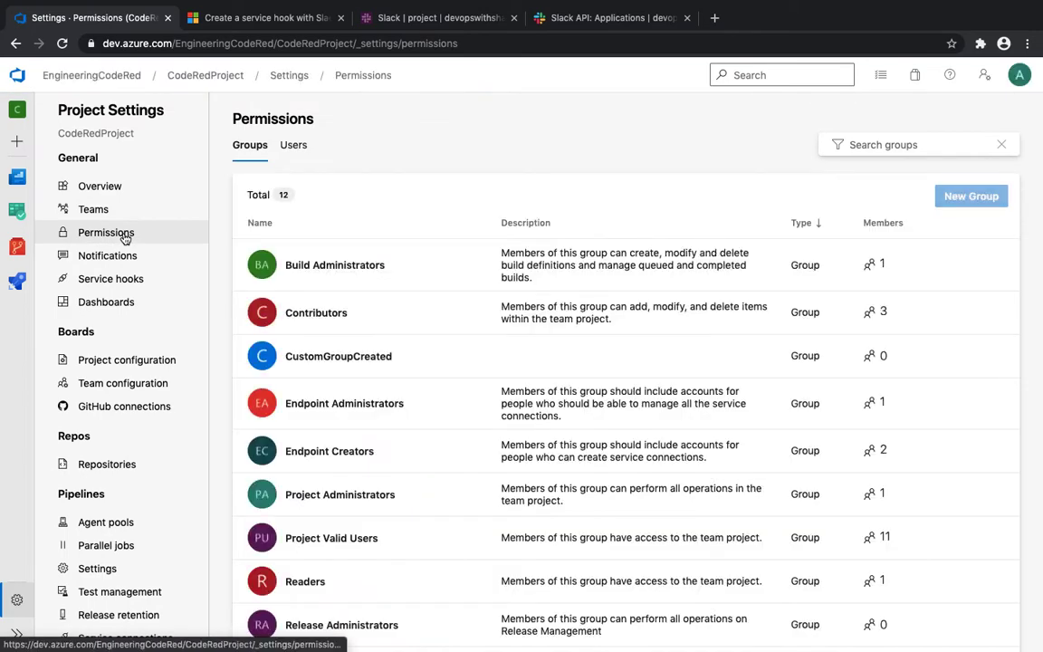
{"action": "scroll", "coordinate": [587, 523], "scroll_direction": "down", "scroll_amount": 3}
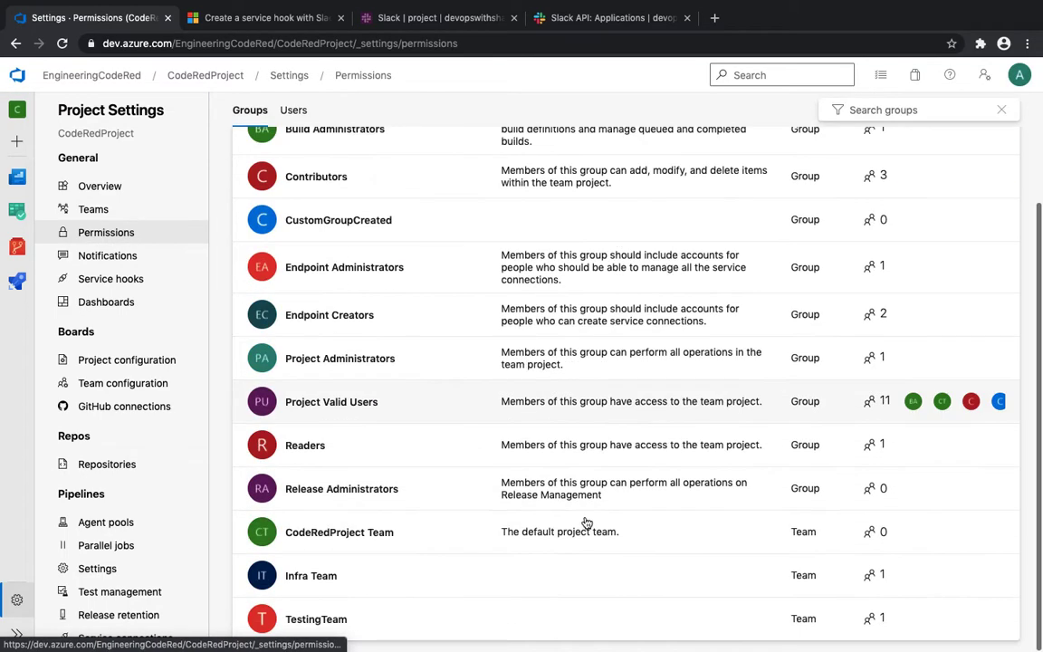
{"action": "scroll", "coordinate": [483, 450], "scroll_direction": "up", "scroll_amount": 3}
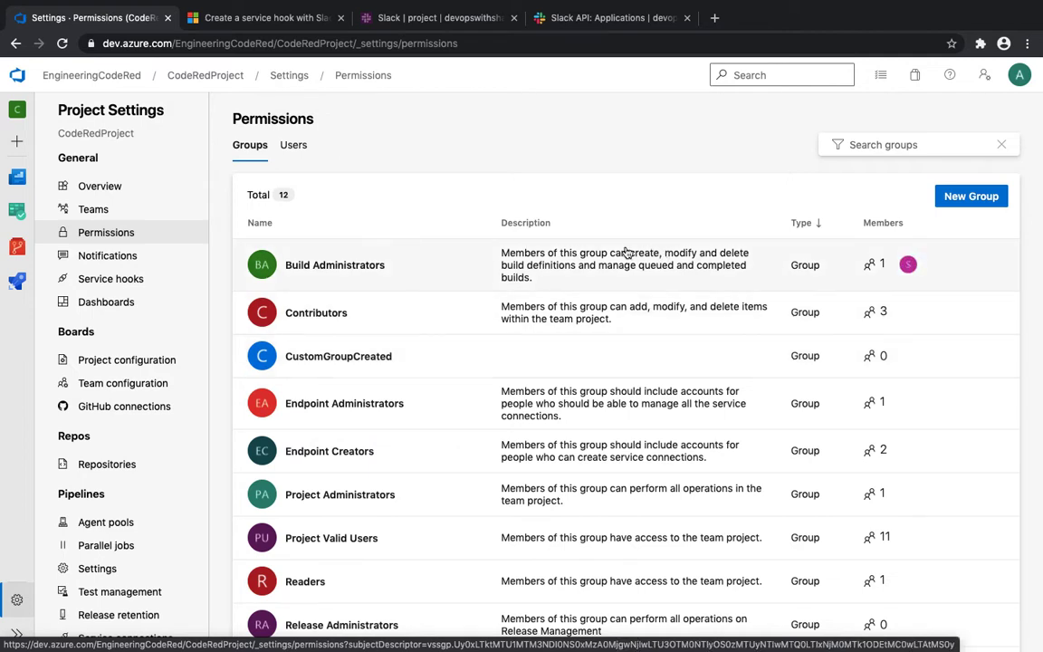
- Review the CodeRedProject Team's notification subscriptions for builds, code, pipelines and releases
{"action": "left_click", "coordinate": [123, 259]}
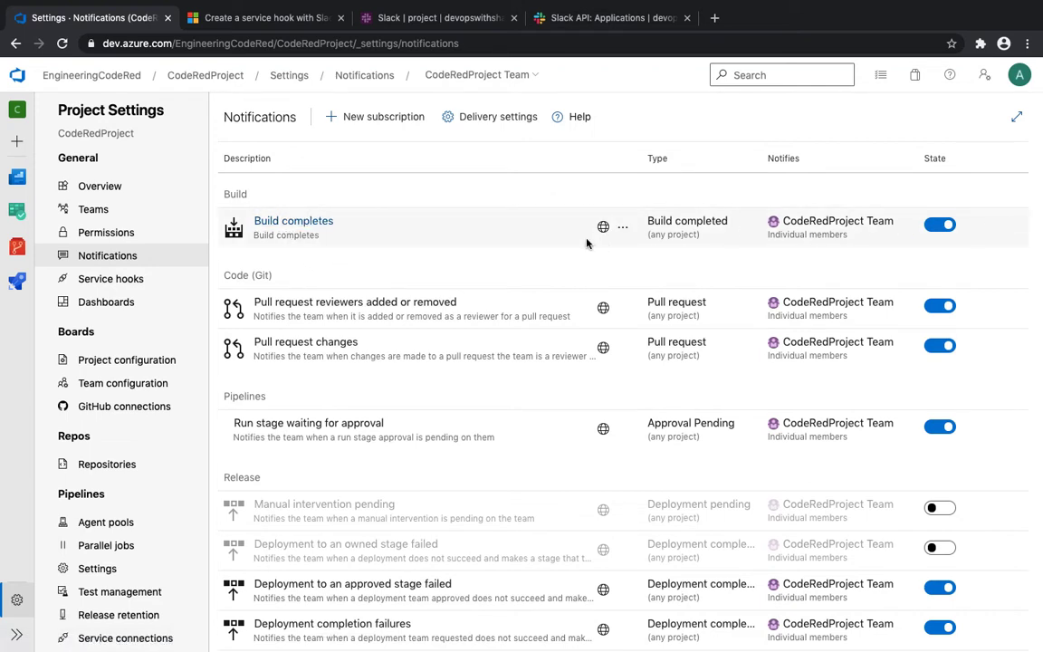
{"action": "scroll", "coordinate": [586, 242], "scroll_direction": "down", "scroll_amount": 1}
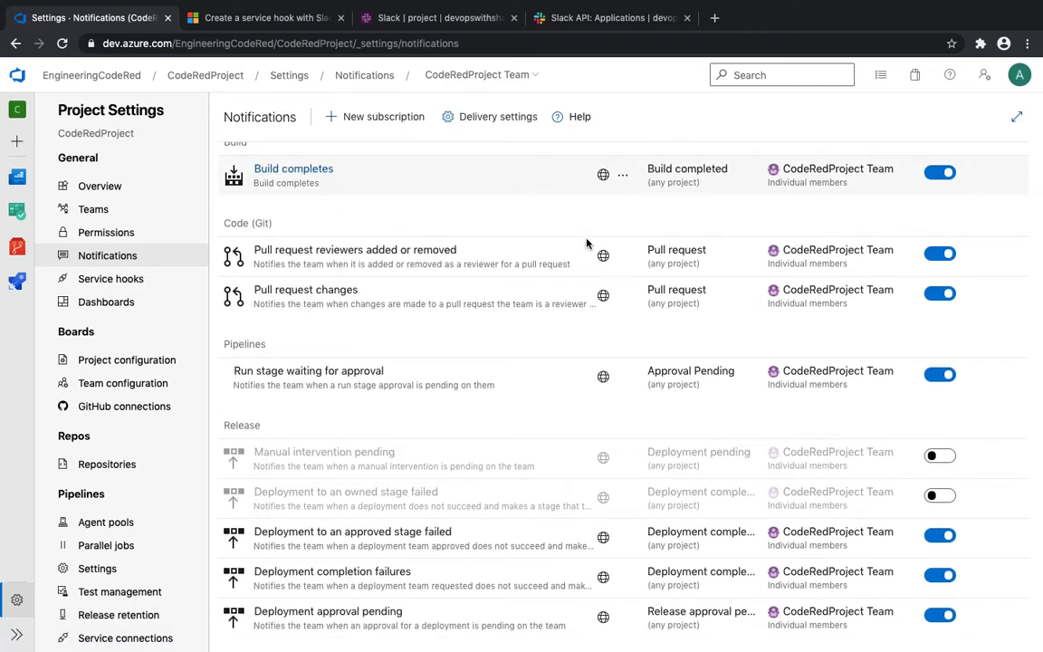
{"action": "scroll", "coordinate": [586, 242], "scroll_direction": "up", "scroll_amount": 1}
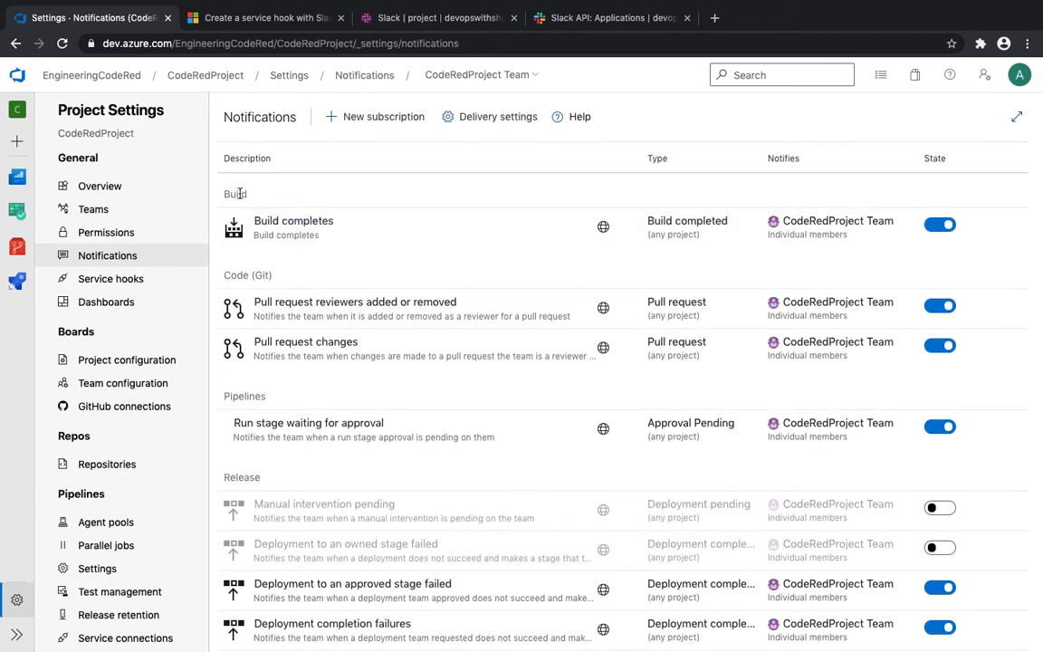
{"action": "scroll", "coordinate": [247, 477], "scroll_direction": "down", "scroll_amount": 1}
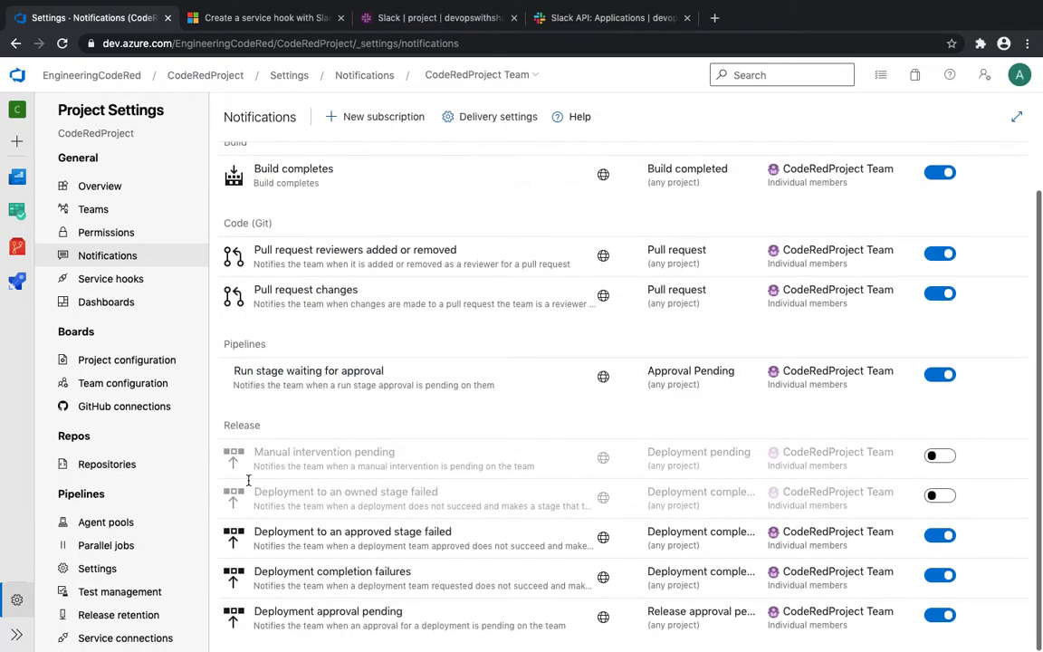
{"action": "scroll", "coordinate": [246, 477], "scroll_direction": "up", "scroll_amount": 1}
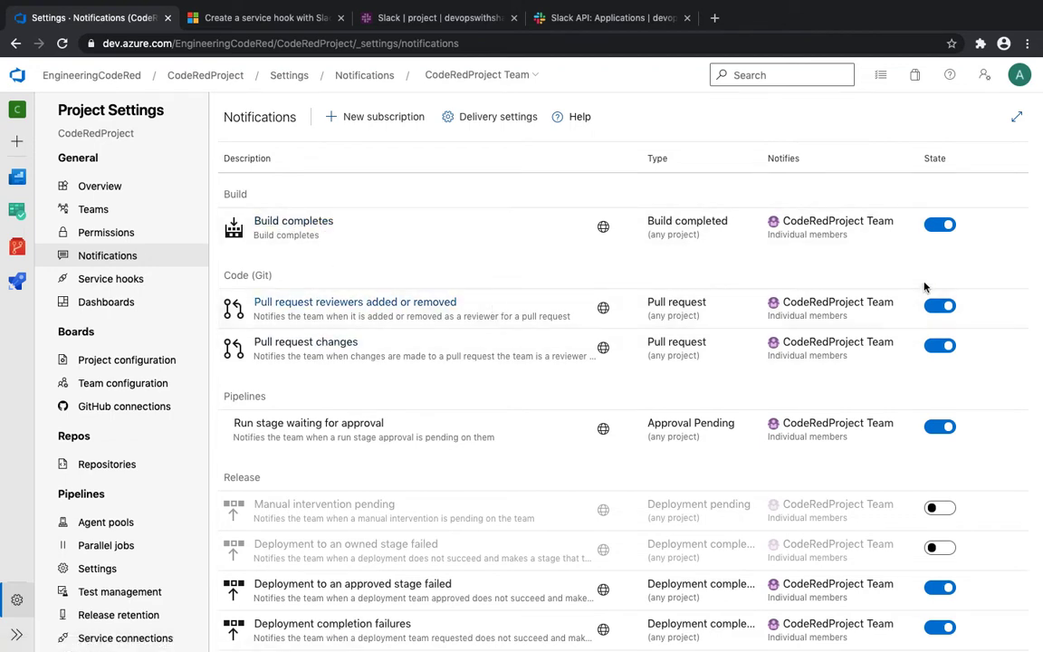
- Switch the Build completes notification off and back on, and enable the Manual intervention pending notification
{"action": "left_click", "coordinate": [940, 232]}
{"action": "left_click", "coordinate": [943, 231]}
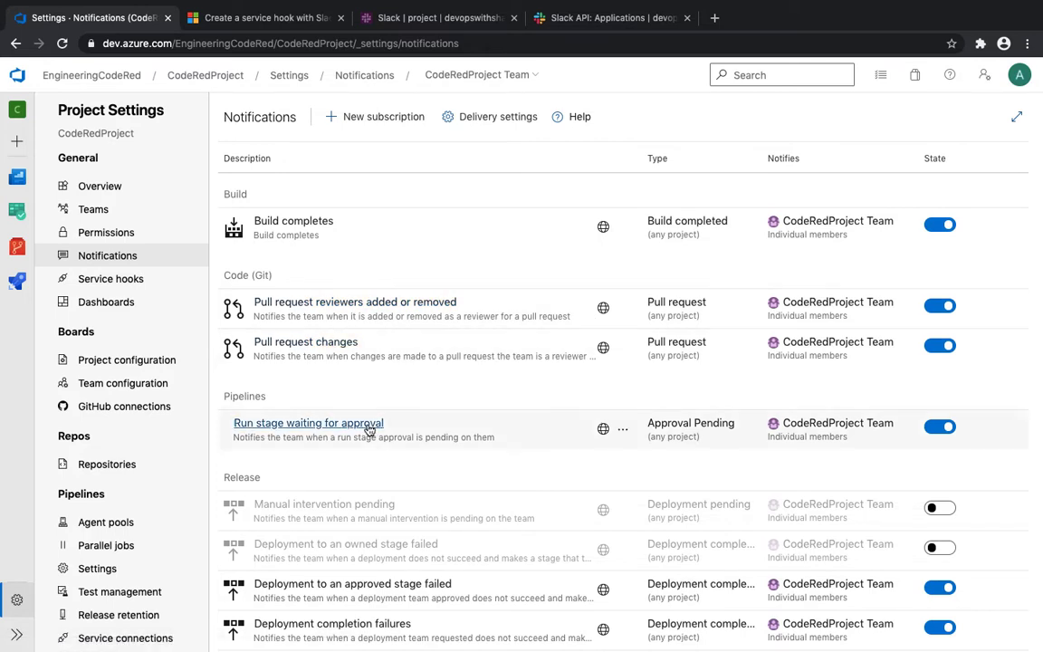
{"action": "scroll", "coordinate": [366, 429], "scroll_direction": "down", "scroll_amount": 1}
{"action": "scroll", "coordinate": [313, 392], "scroll_direction": "down", "scroll_amount": 1}
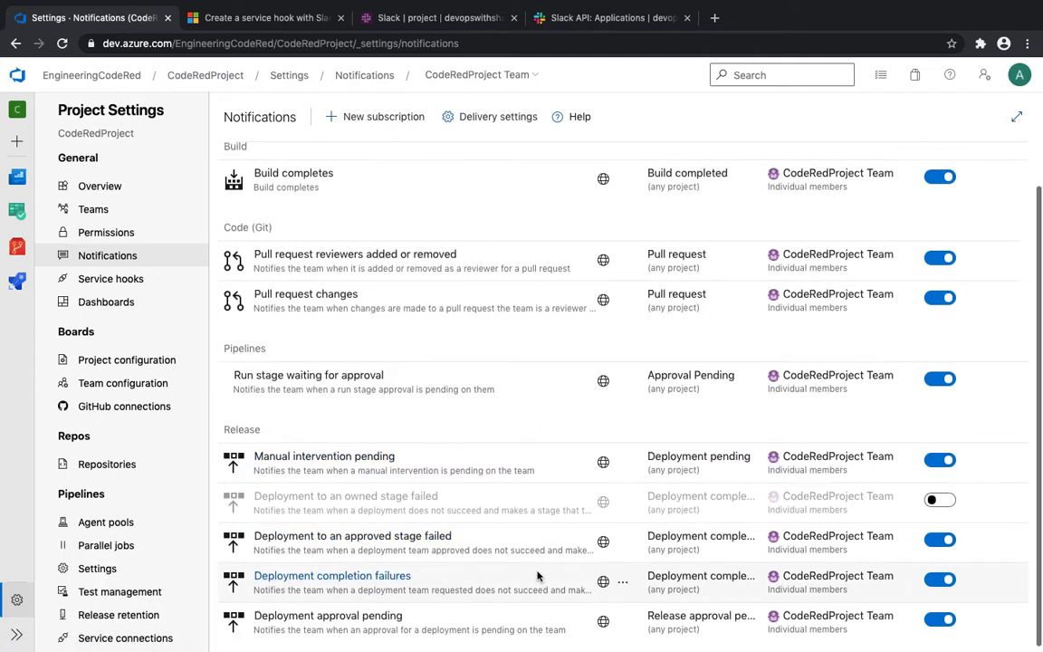
{"action": "scroll", "coordinate": [530, 581], "scroll_direction": "up", "scroll_amount": 1}
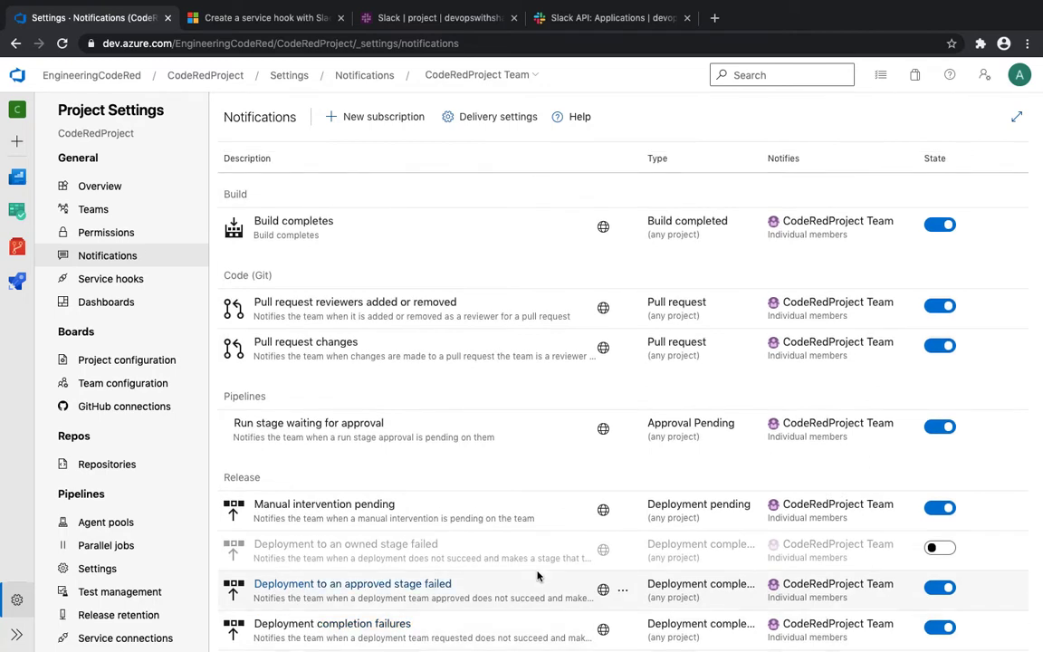
- Create a team notification subscription from the Work template "A work item is deleted", keeping the default delivery and filter settings
{"action": "left_click", "coordinate": [376, 120]}
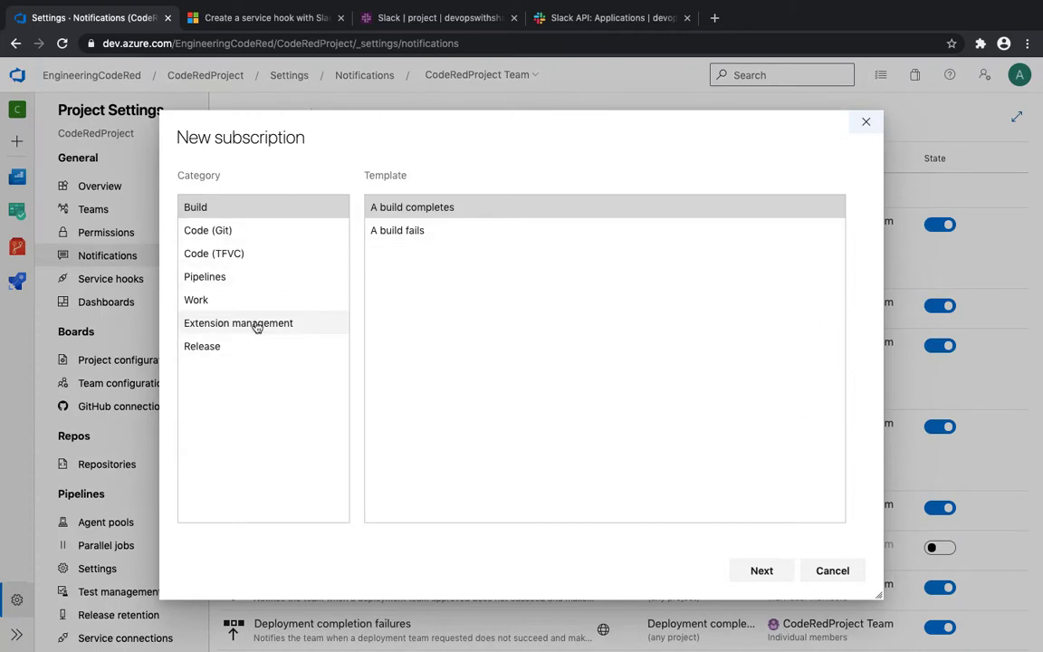
{"action": "left_click", "coordinate": [432, 231]}
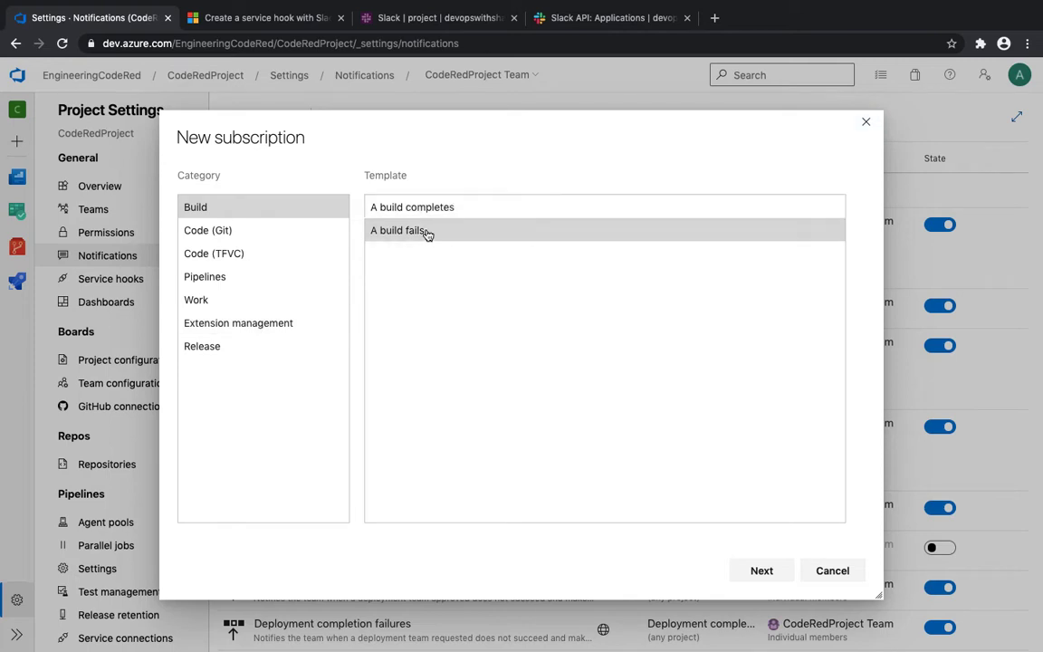
{"action": "left_click", "coordinate": [260, 234]}
{"action": "left_click", "coordinate": [254, 278]}
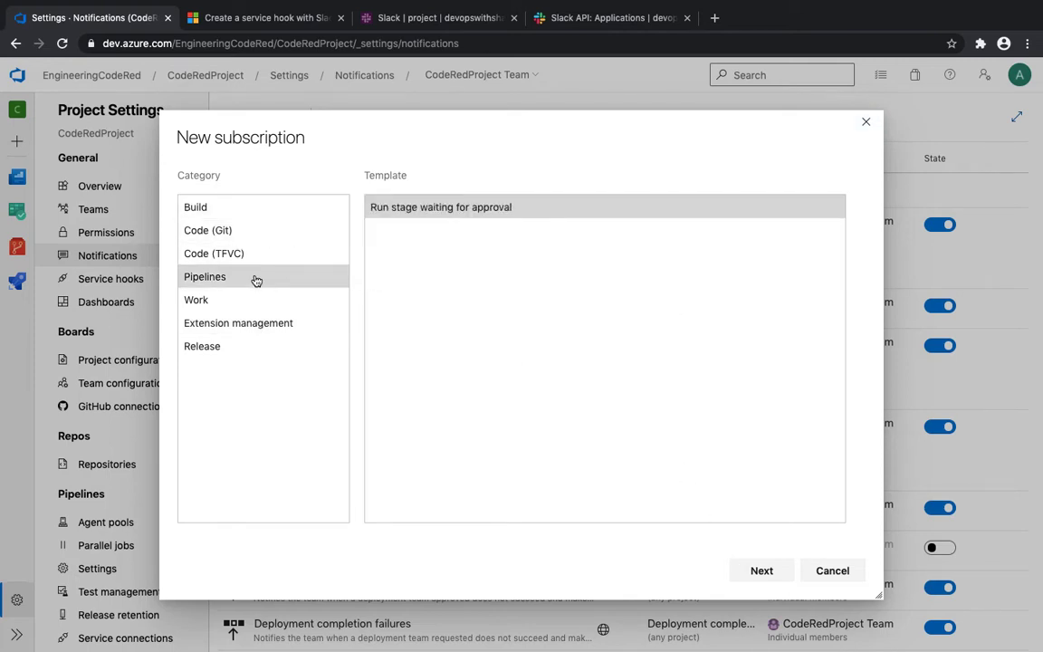
{"action": "left_click", "coordinate": [233, 304]}
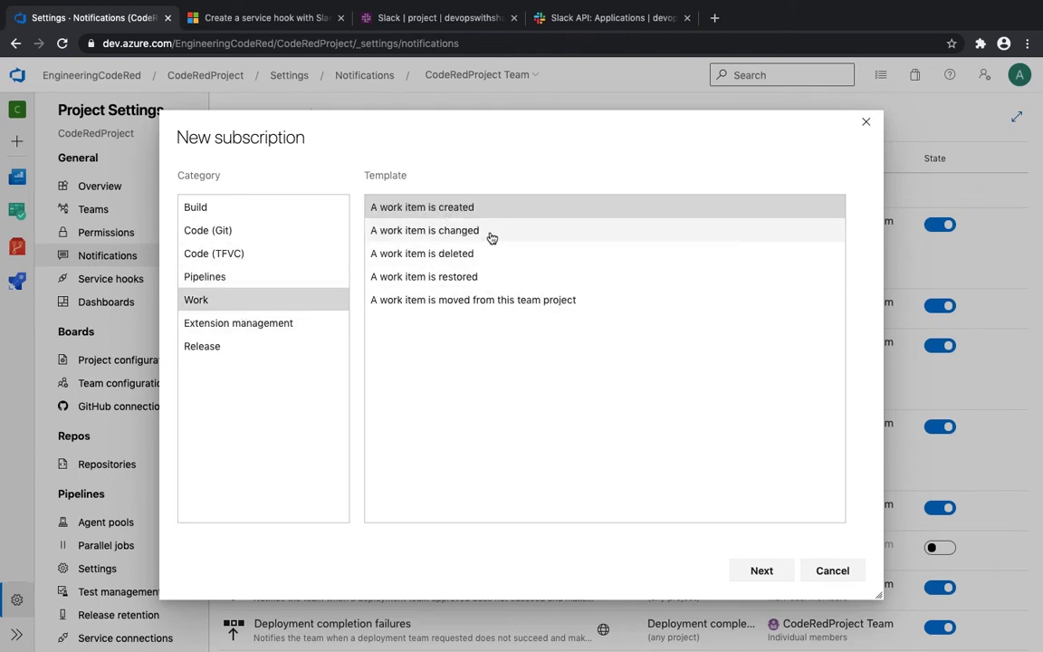
{"action": "left_click", "coordinate": [448, 260]}
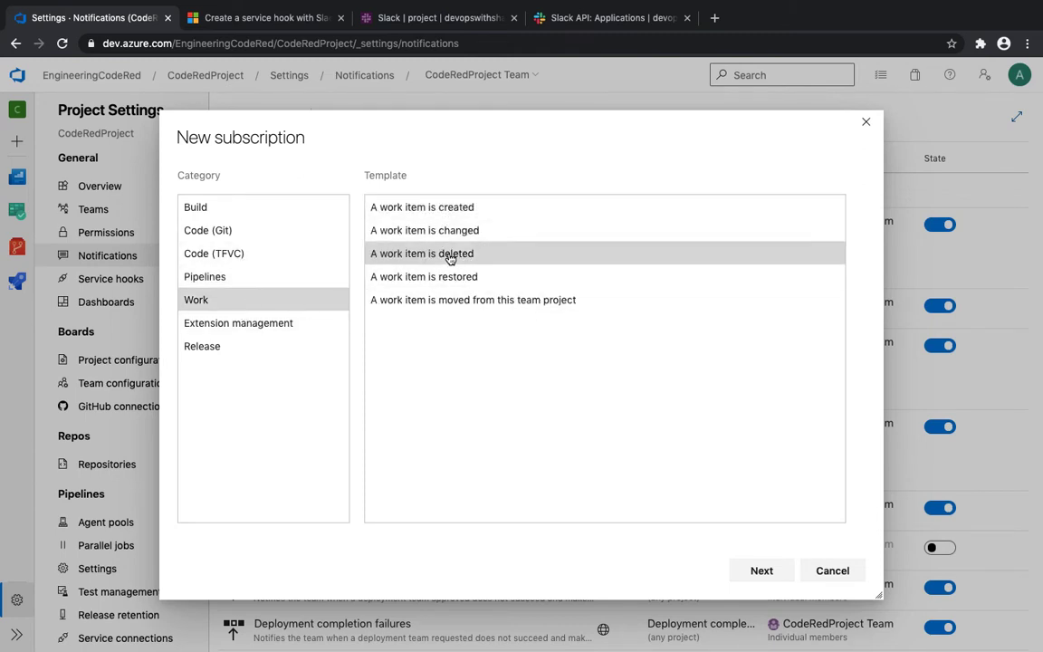
{"action": "left_click", "coordinate": [762, 571]}
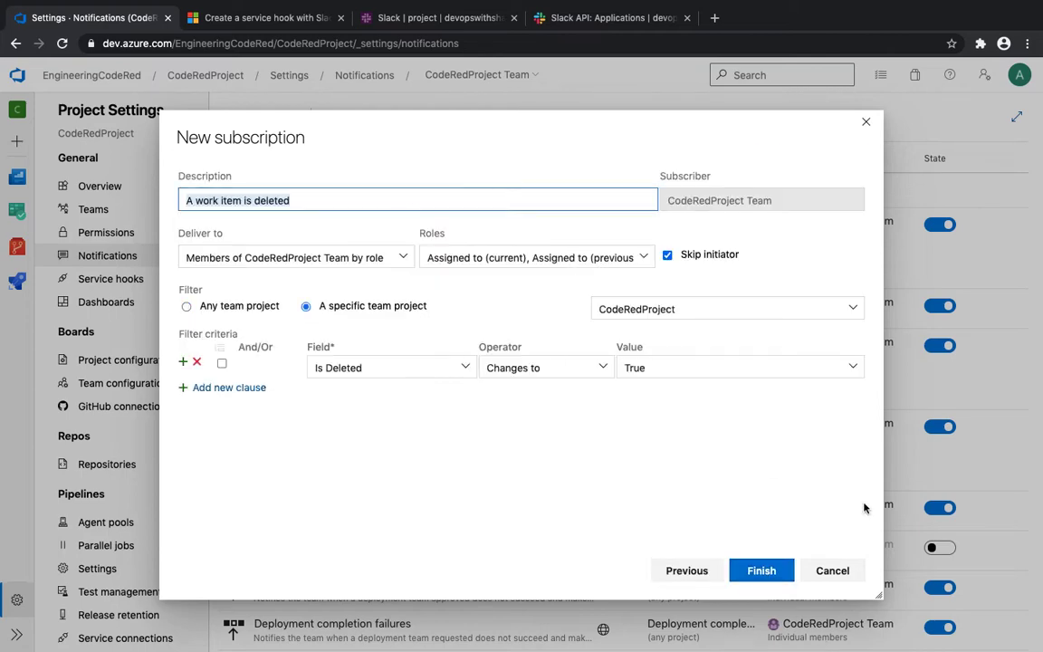
{"action": "left_click", "coordinate": [761, 570]}
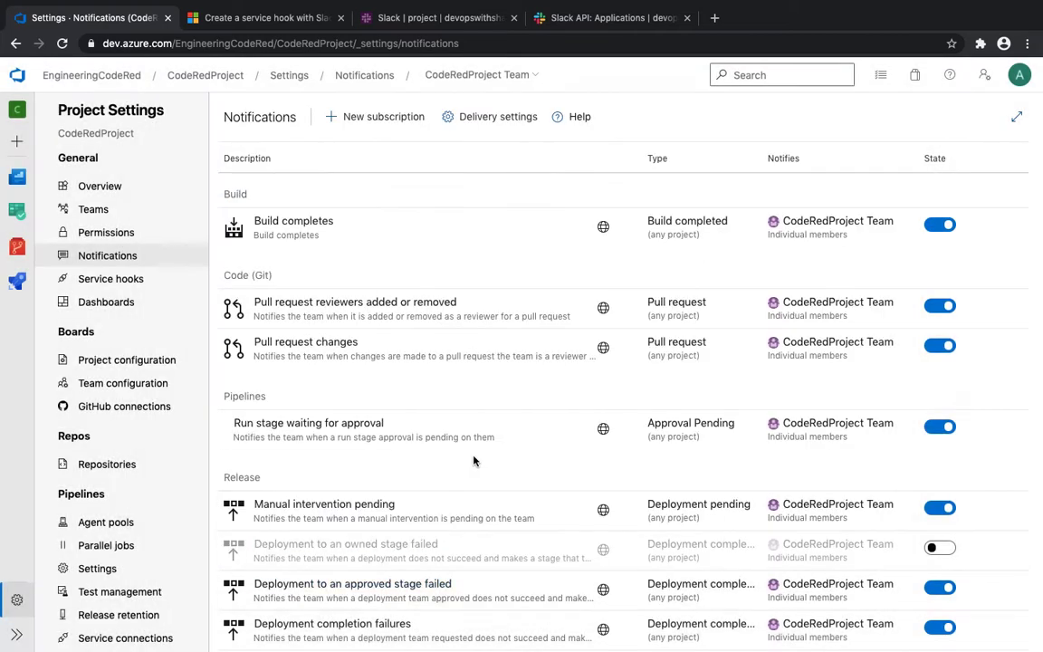
- Examine the work item deletion subscription in the notifications list, including who modified it and its state
{"action": "scroll", "coordinate": [377, 438], "scroll_direction": "down", "scroll_amount": 3}
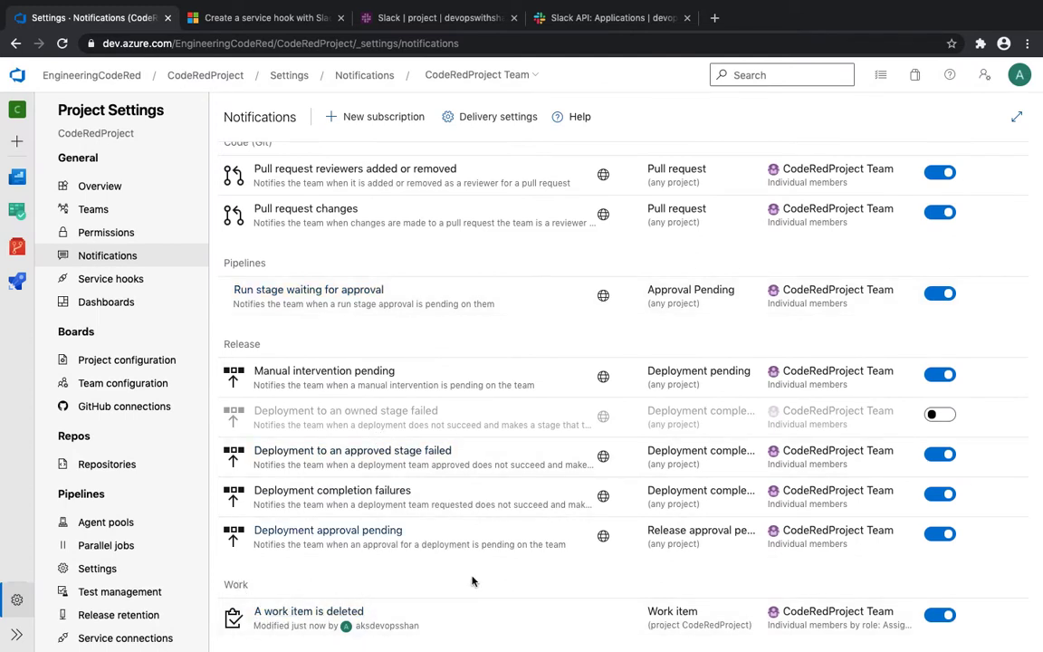
{"action": "double_click", "coordinate": [394, 627]}
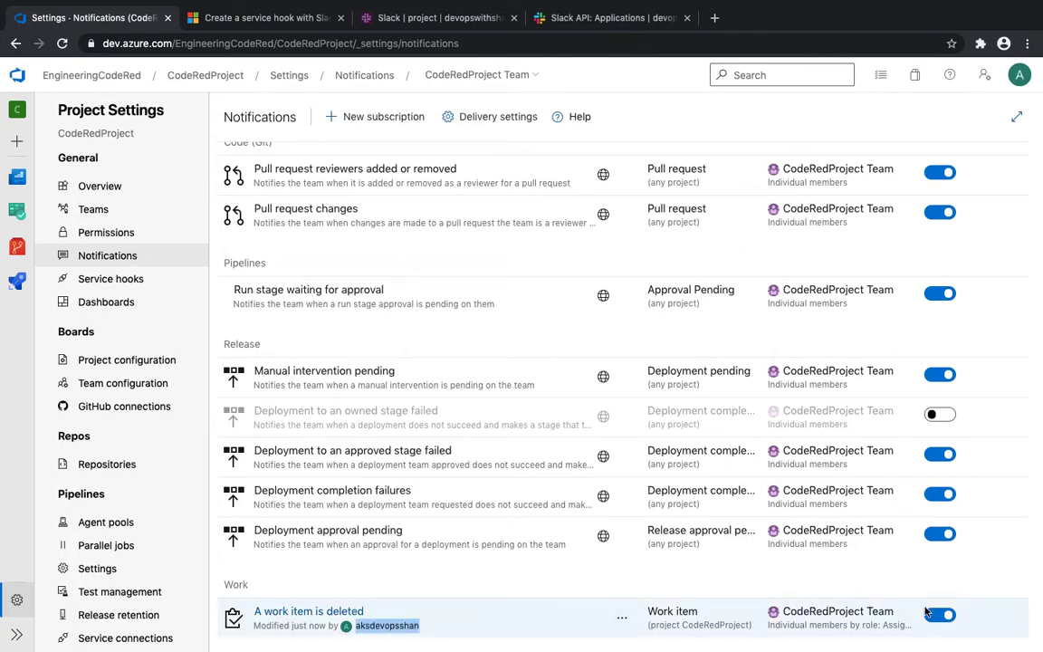
{"action": "scroll", "coordinate": [897, 523], "scroll_direction": "up", "scroll_amount": 3}
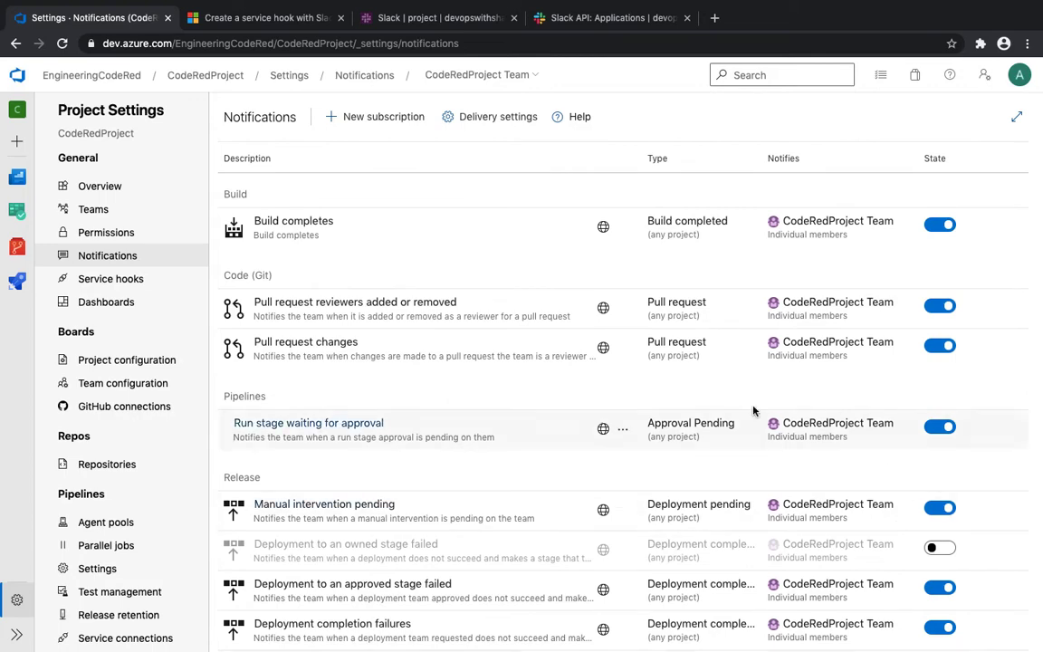
{"action": "scroll", "coordinate": [485, 419], "scroll_direction": "down", "scroll_amount": 3}
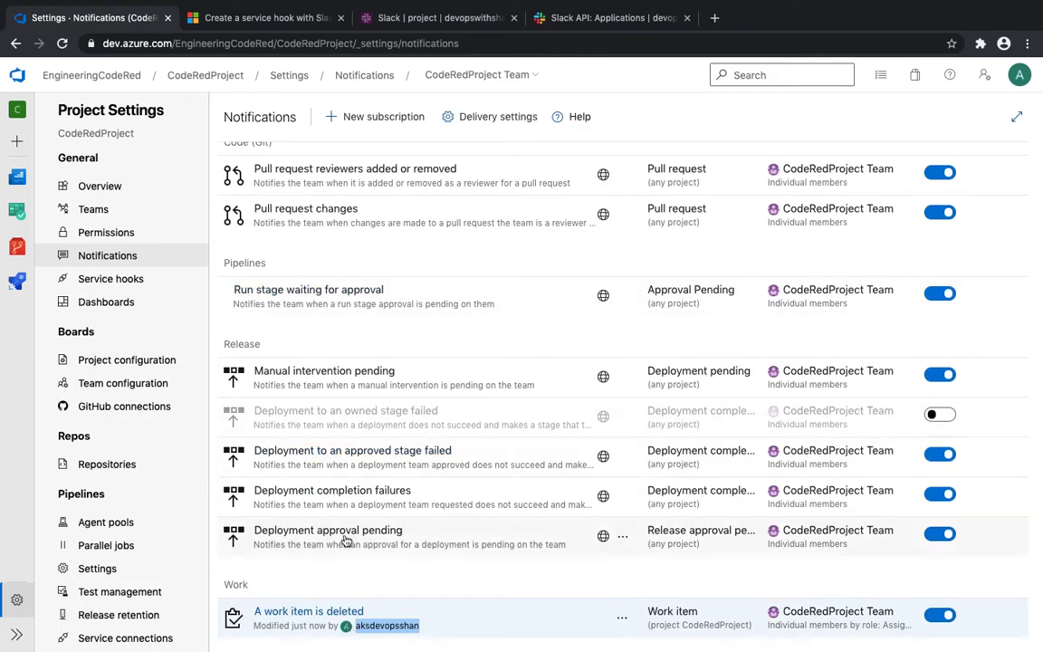
{"action": "scroll", "coordinate": [432, 598], "scroll_direction": "up", "scroll_amount": 3}
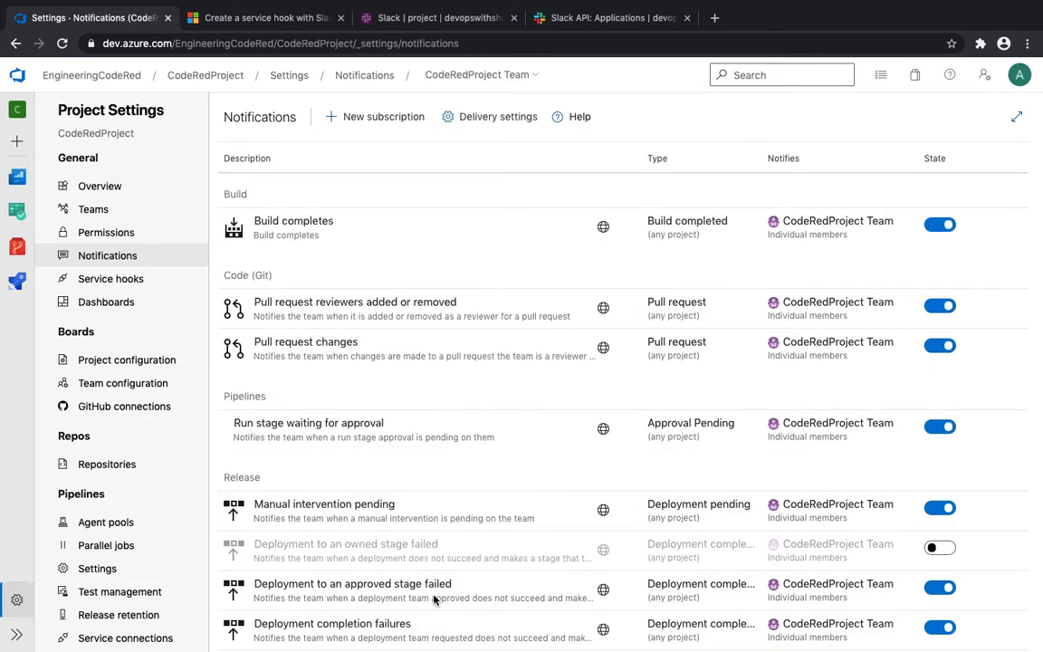
{"action": "scroll", "coordinate": [433, 597], "scroll_direction": "down", "scroll_amount": 3}
{"action": "scroll", "coordinate": [443, 543], "scroll_direction": "up", "scroll_amount": 3}
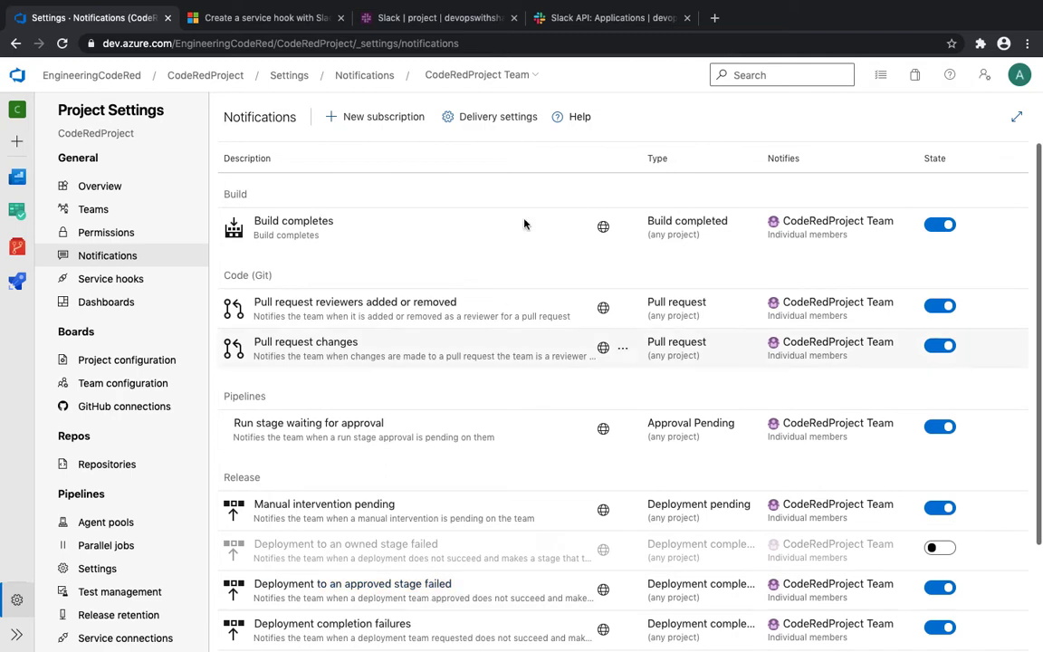
- Try the email address and Do not deliver options in the team's notification delivery settings, and cancel without saving
{"action": "left_click", "coordinate": [502, 115]}
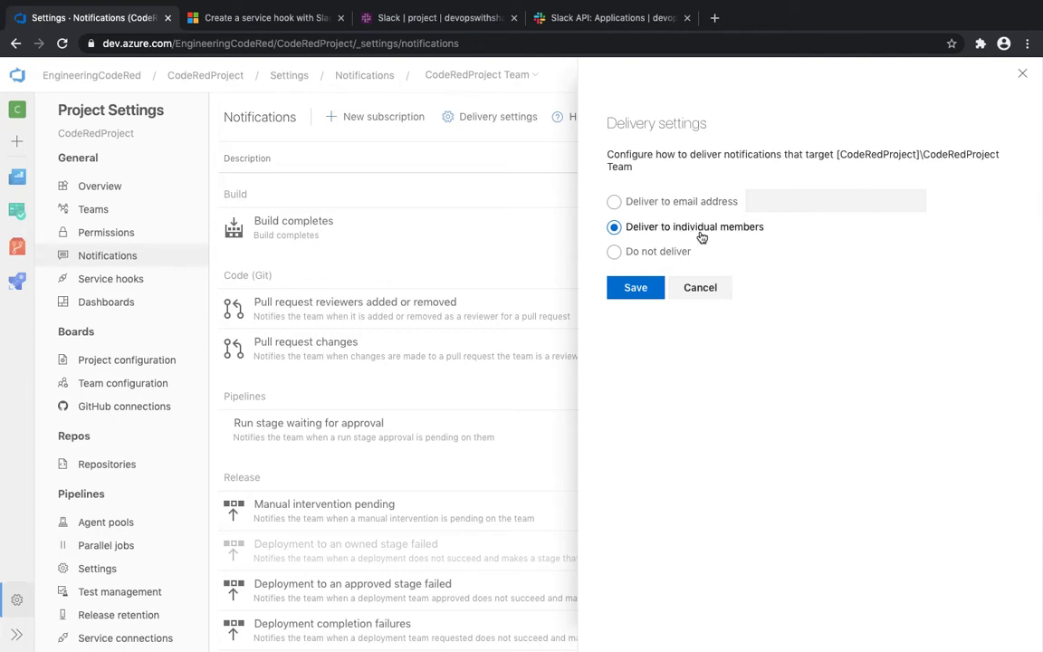
{"action": "left_click", "coordinate": [613, 201]}
{"action": "left_click", "coordinate": [795, 202]}
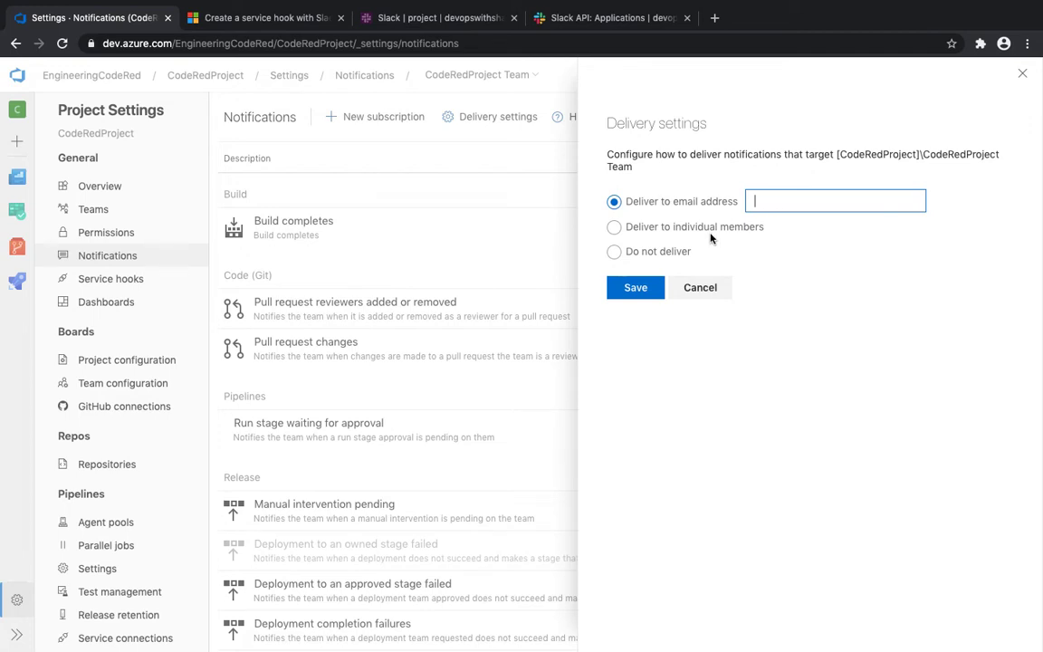
{"action": "left_click", "coordinate": [665, 253]}
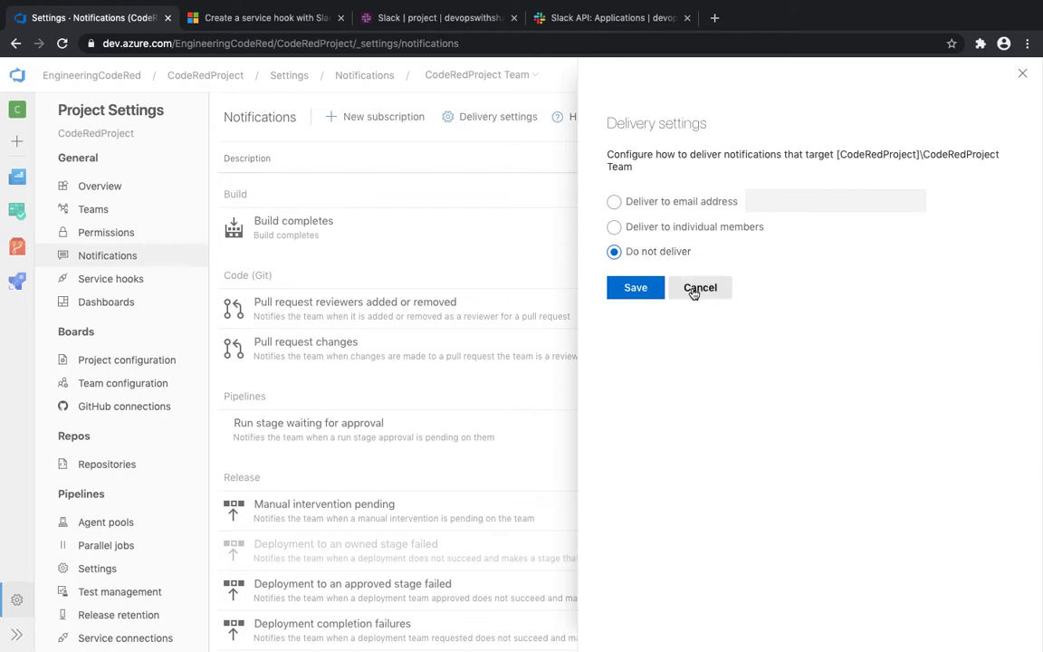
{"action": "left_click", "coordinate": [695, 289]}
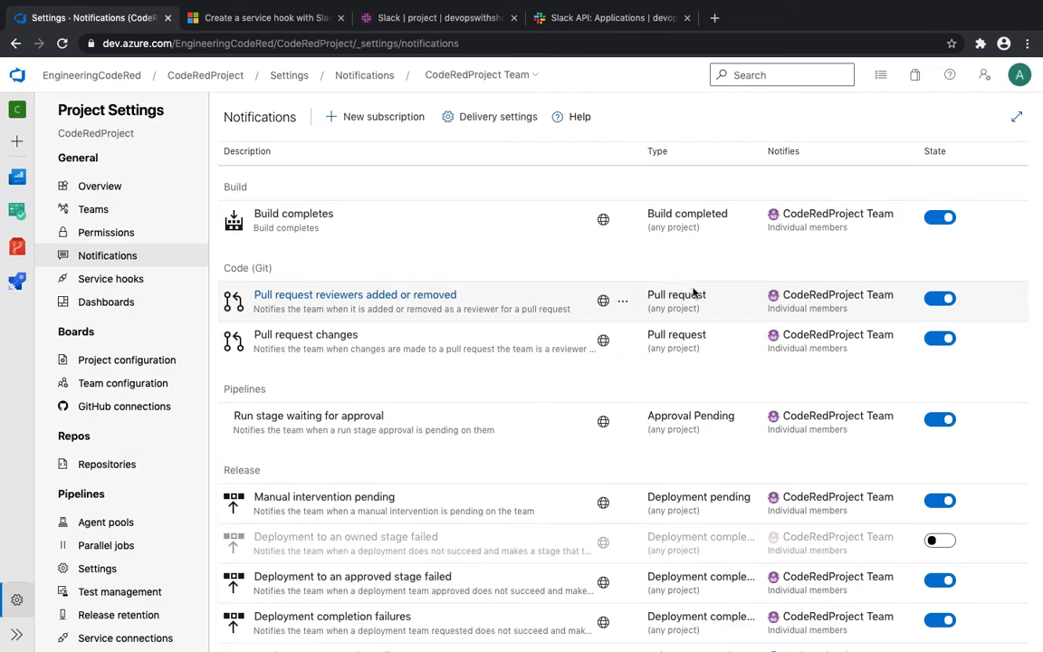
{"action": "scroll", "coordinate": [693, 292], "scroll_direction": "down", "scroll_amount": 3}
{"action": "scroll", "coordinate": [692, 291], "scroll_direction": "up", "scroll_amount": 3}
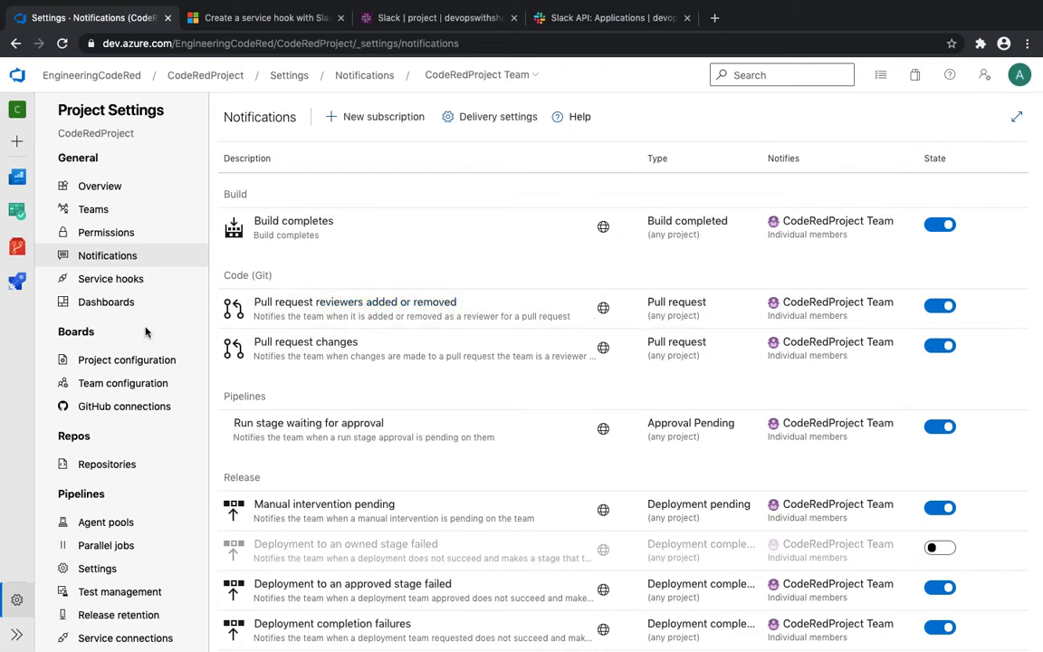
- Start a new service hooks subscription with Slack as the service and proceed to its trigger settings
{"action": "left_click", "coordinate": [120, 280]}
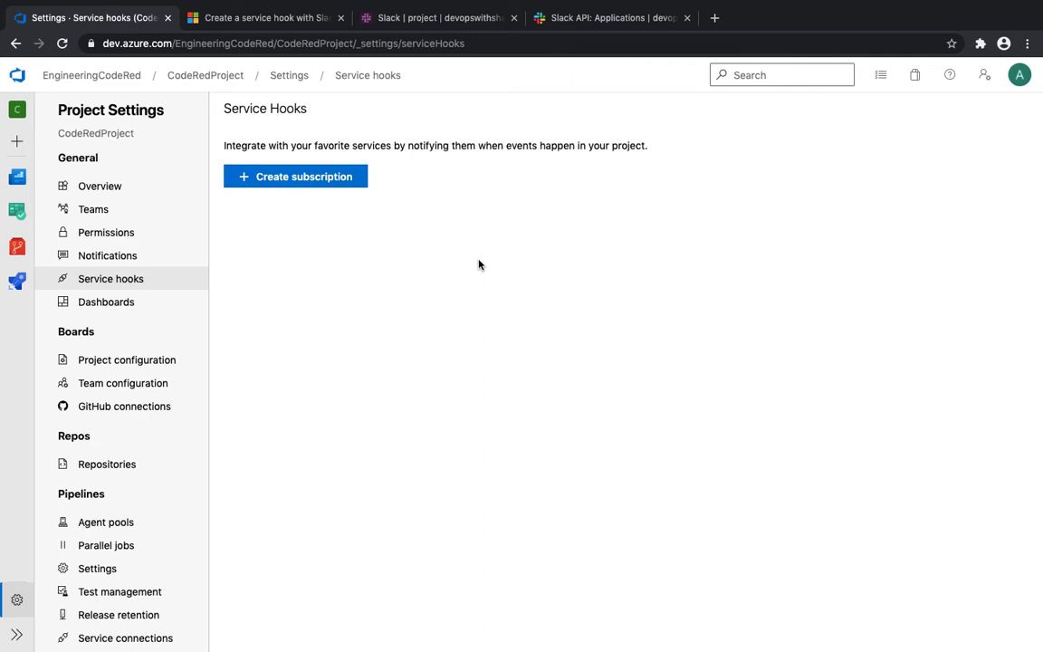
{"action": "left_click", "coordinate": [317, 179]}
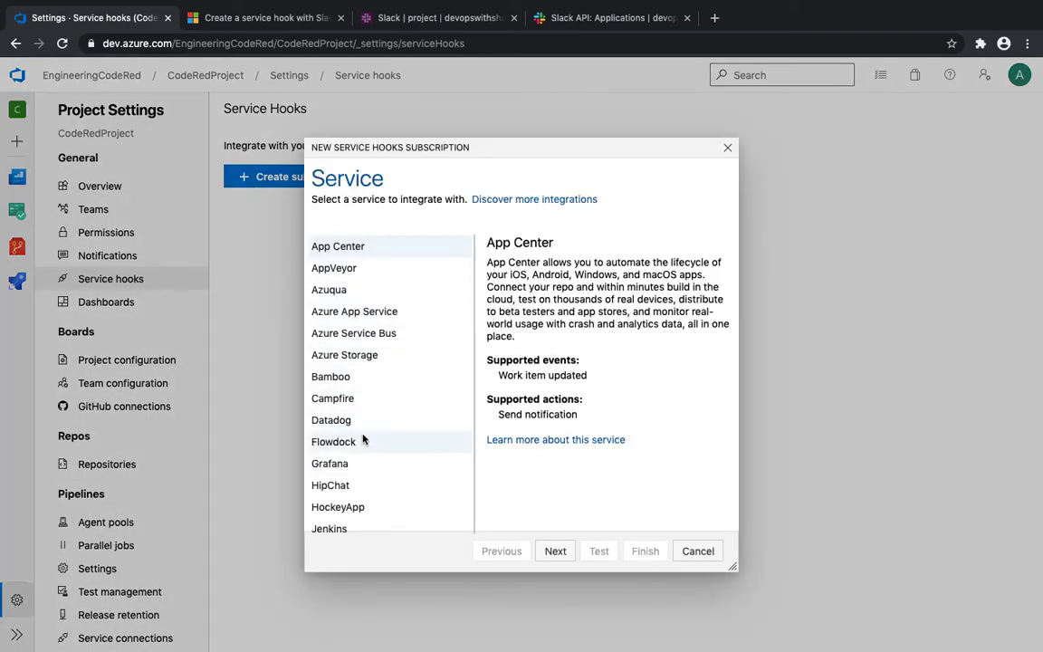
{"action": "left_click", "coordinate": [347, 465]}
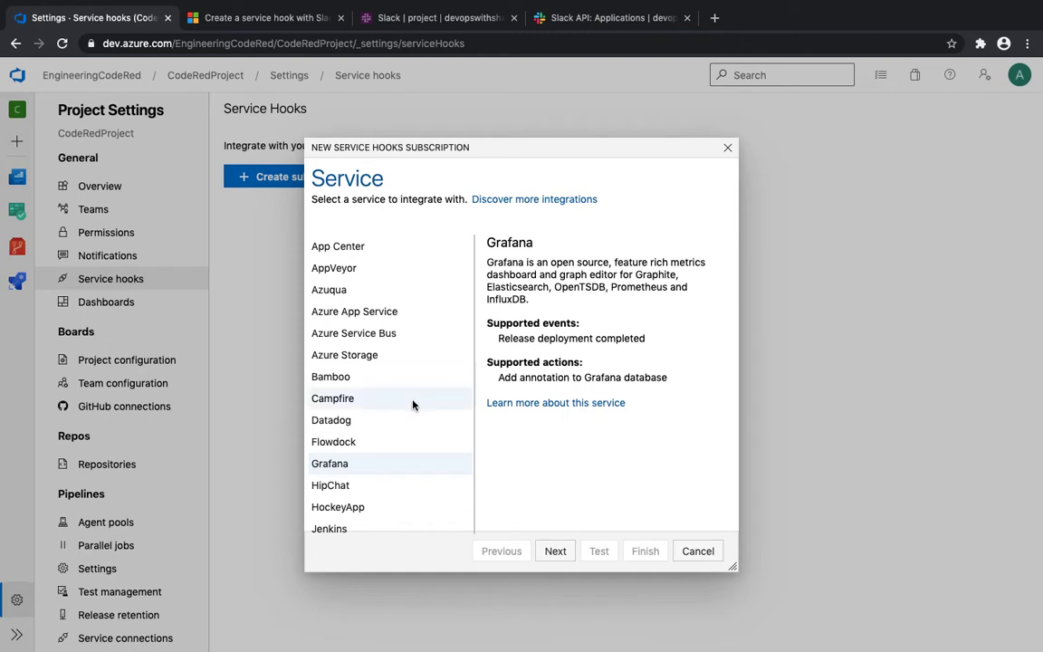
{"action": "scroll", "coordinate": [407, 404], "scroll_direction": "down", "scroll_amount": 2}
{"action": "scroll", "coordinate": [360, 395], "scroll_direction": "down", "scroll_amount": 4}
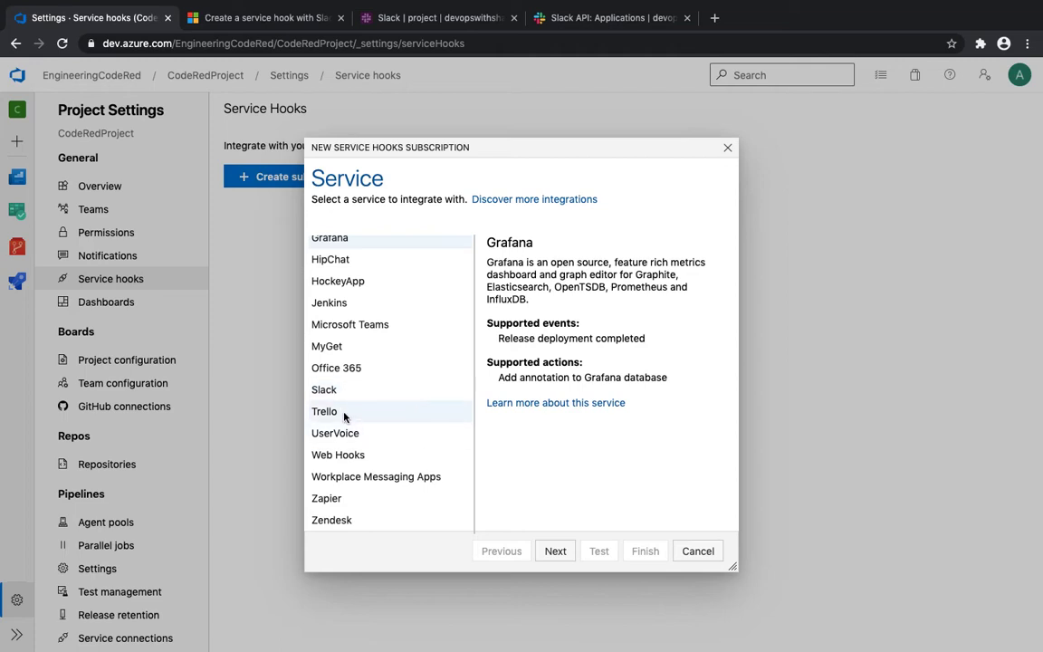
{"action": "left_click", "coordinate": [342, 390]}
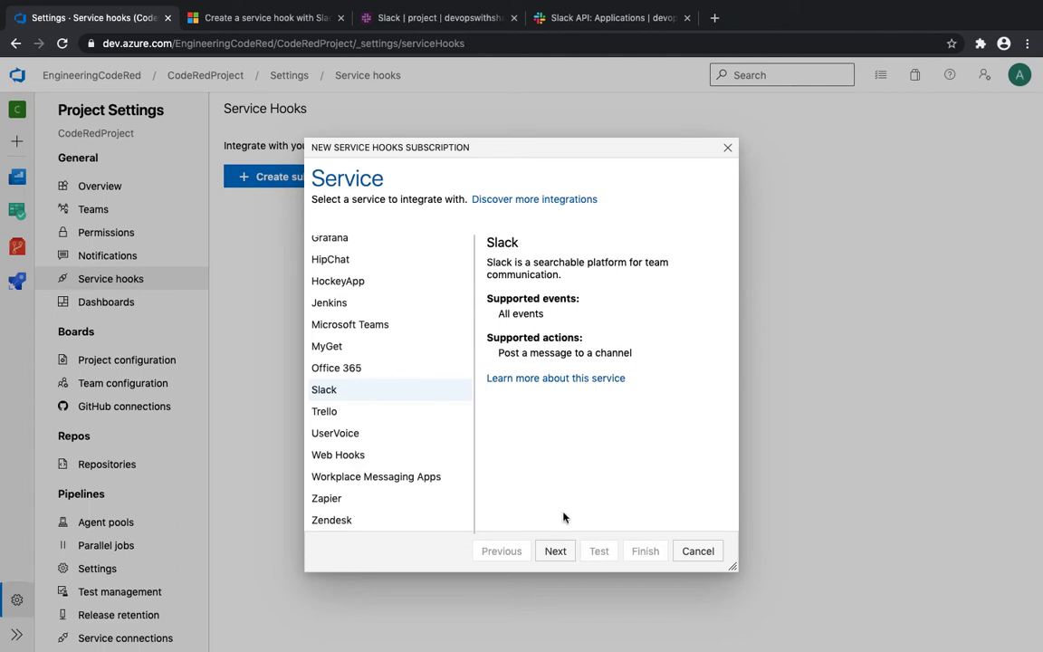
{"action": "left_click", "coordinate": [555, 550]}
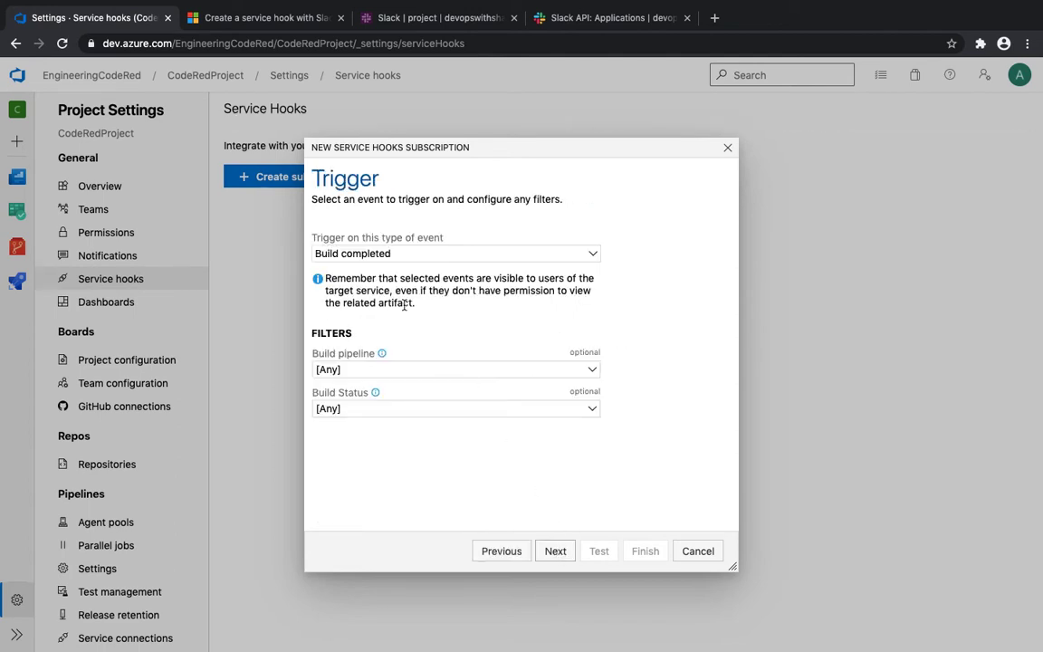
- Examine the event types that can trigger the Slack subscription, from build and code events through to work item events
{"action": "left_click", "coordinate": [463, 259]}
{"action": "scroll", "coordinate": [433, 323], "scroll_direction": "down", "scroll_amount": 5}
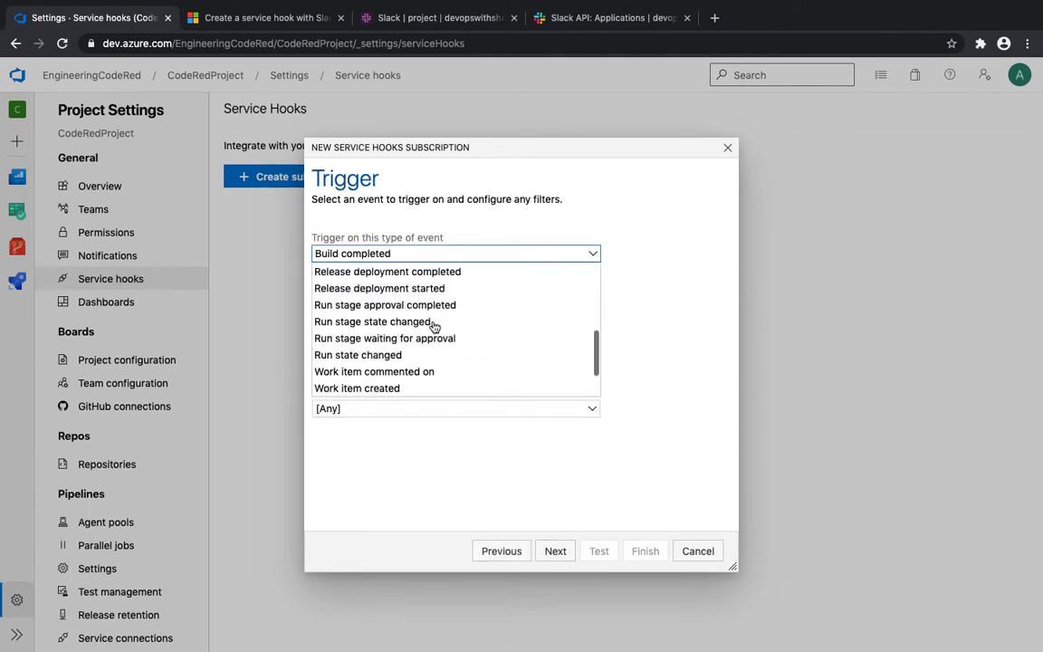
{"action": "scroll", "coordinate": [433, 324], "scroll_direction": "down", "scroll_amount": 2}
{"action": "scroll", "coordinate": [432, 326], "scroll_direction": "up", "scroll_amount": 10}
{"action": "scroll", "coordinate": [421, 317], "scroll_direction": "down", "scroll_amount": 5}
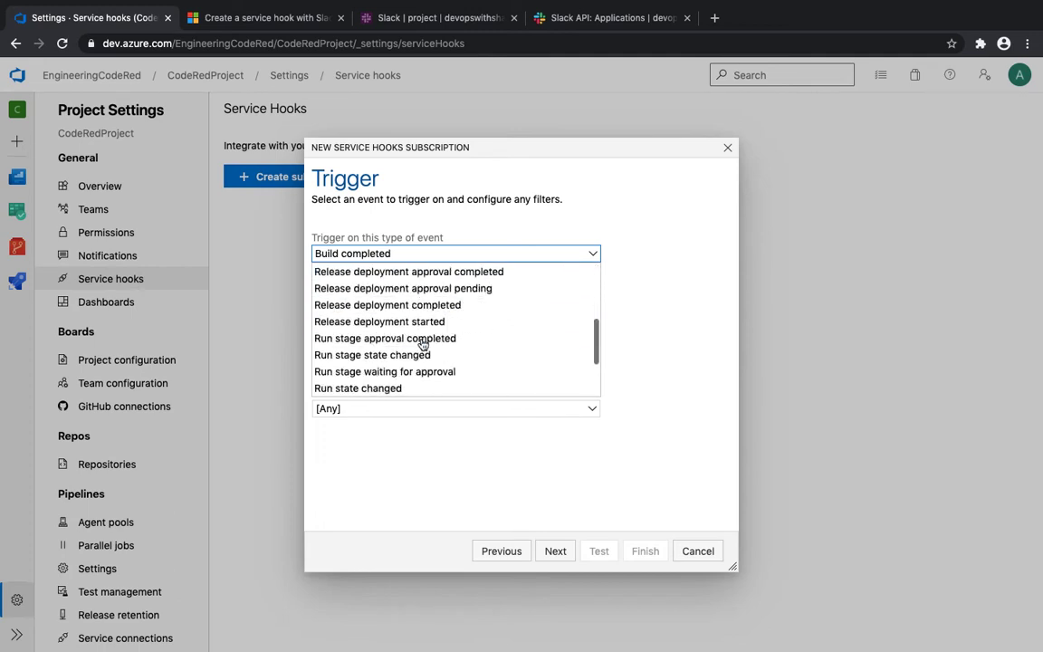
{"action": "scroll", "coordinate": [434, 367], "scroll_direction": "down", "scroll_amount": 3}
{"action": "scroll", "coordinate": [403, 339], "scroll_direction": "up", "scroll_amount": 2}
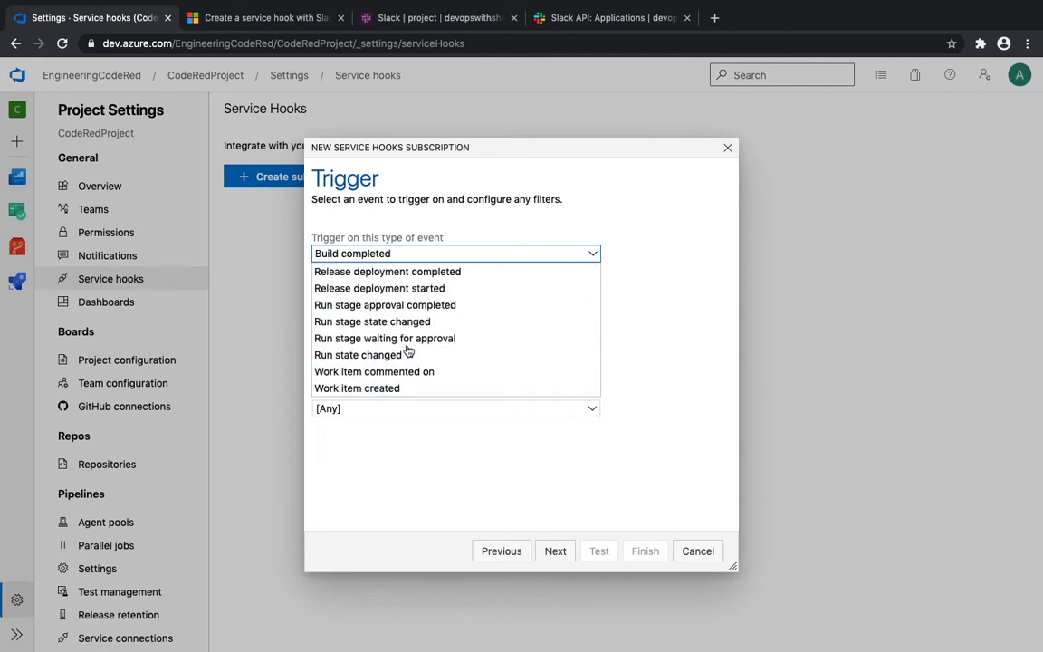
{"action": "scroll", "coordinate": [380, 322], "scroll_direction": "up", "scroll_amount": 5}
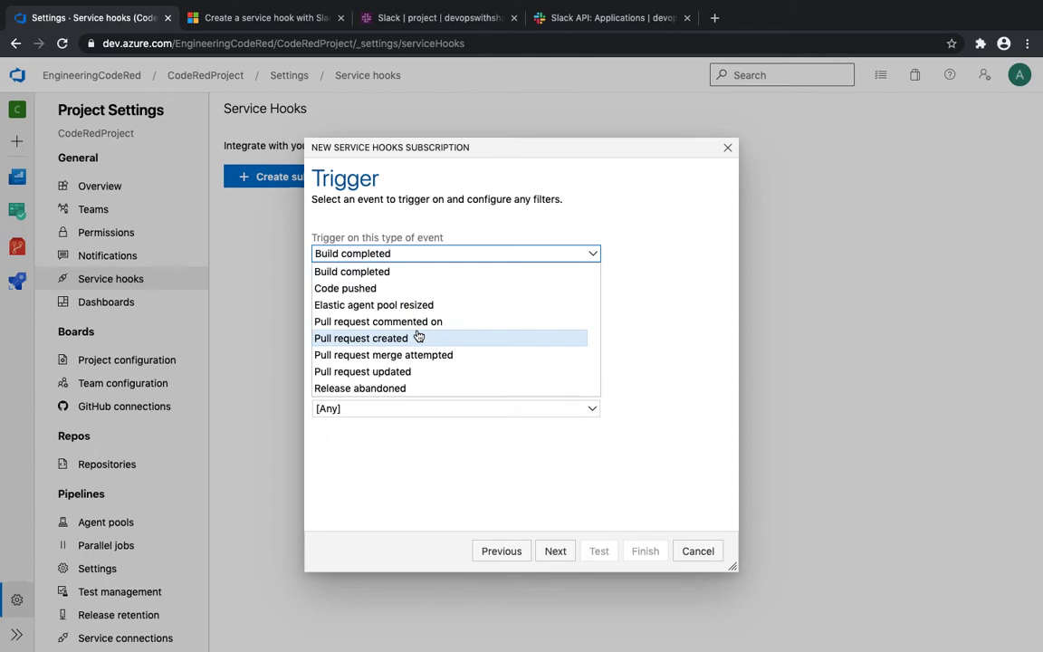
{"action": "scroll", "coordinate": [418, 336], "scroll_direction": "down", "scroll_amount": 5}
{"action": "scroll", "coordinate": [418, 336], "scroll_direction": "up", "scroll_amount": 1}
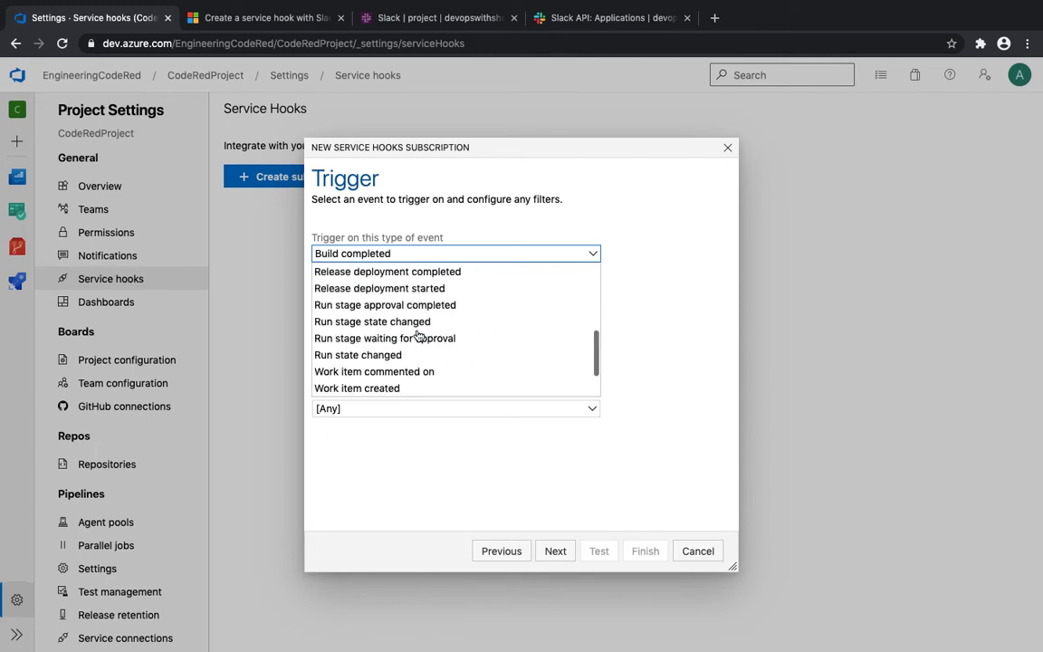
{"action": "scroll", "coordinate": [418, 336], "scroll_direction": "down", "scroll_amount": 2}
{"action": "scroll", "coordinate": [418, 335], "scroll_direction": "up", "scroll_amount": 6}
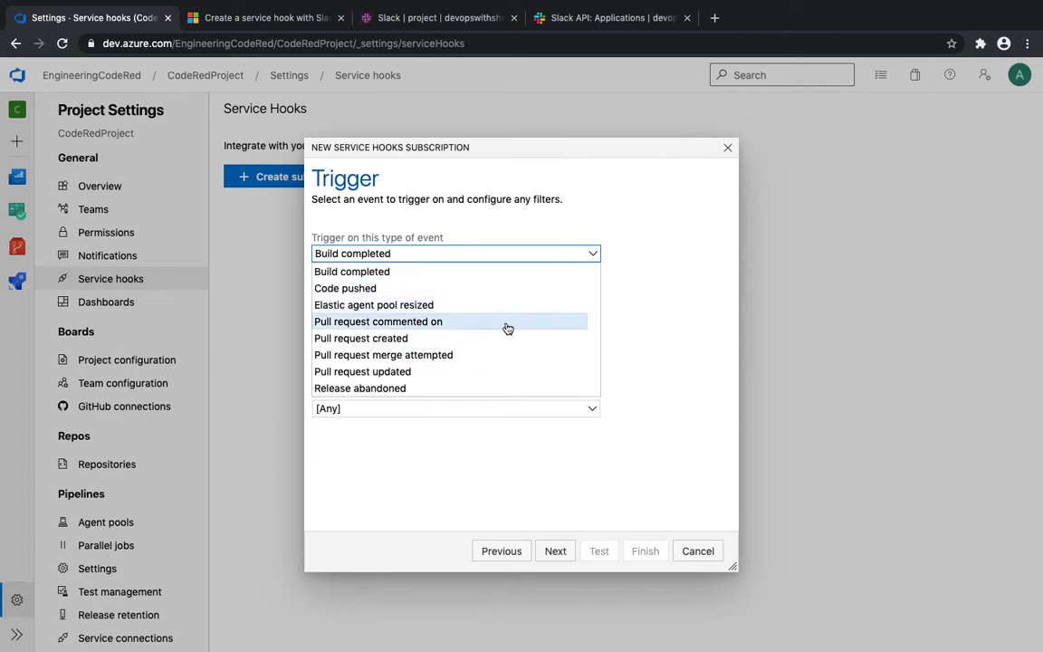
{"action": "scroll", "coordinate": [508, 329], "scroll_direction": "down", "scroll_amount": 6}
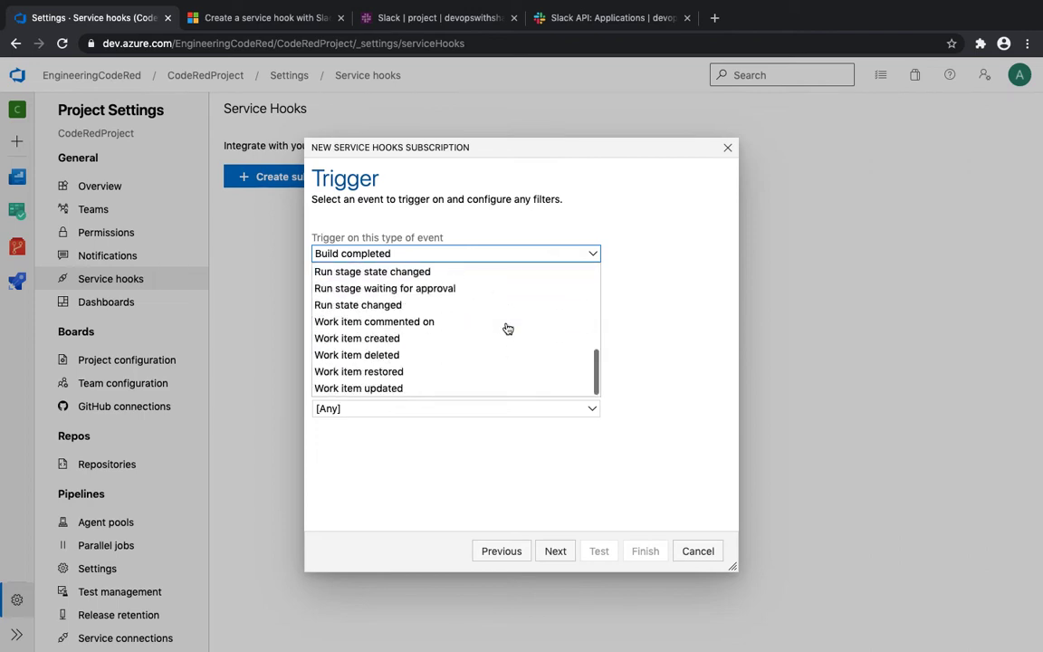
{"action": "scroll", "coordinate": [507, 329], "scroll_direction": "up", "scroll_amount": 4}
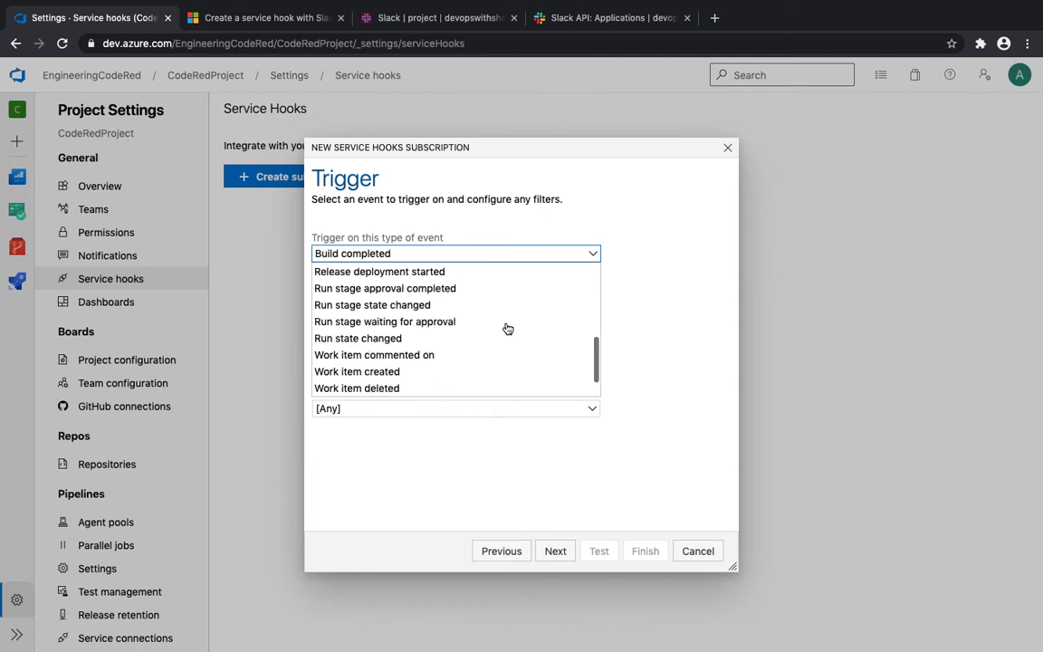
{"action": "scroll", "coordinate": [508, 329], "scroll_direction": "up", "scroll_amount": 3}
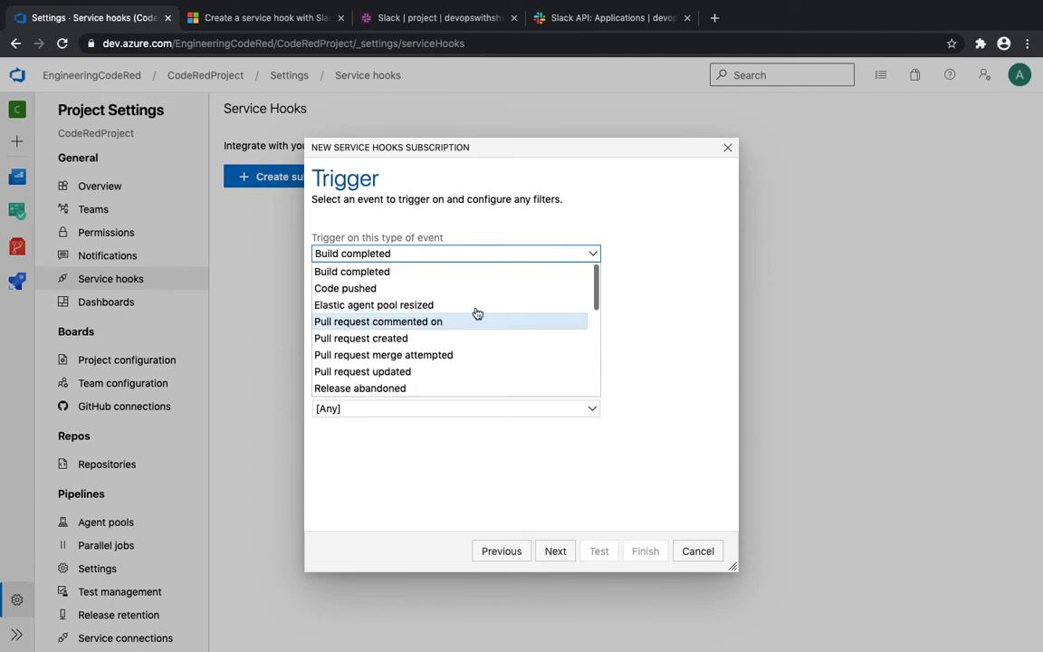
- Set the trigger to Build completed with pipeline AzureDevOps and build status Failed, and proceed to the action settings
{"action": "left_click", "coordinate": [382, 270]}
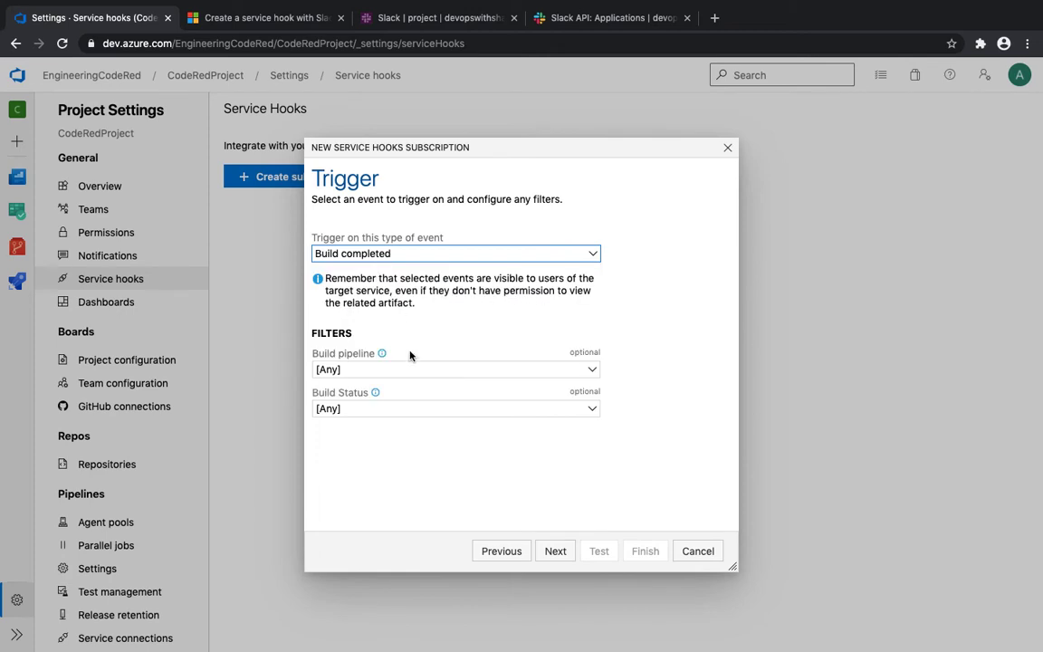
{"action": "left_click", "coordinate": [400, 369]}
{"action": "left_click", "coordinate": [390, 406]}
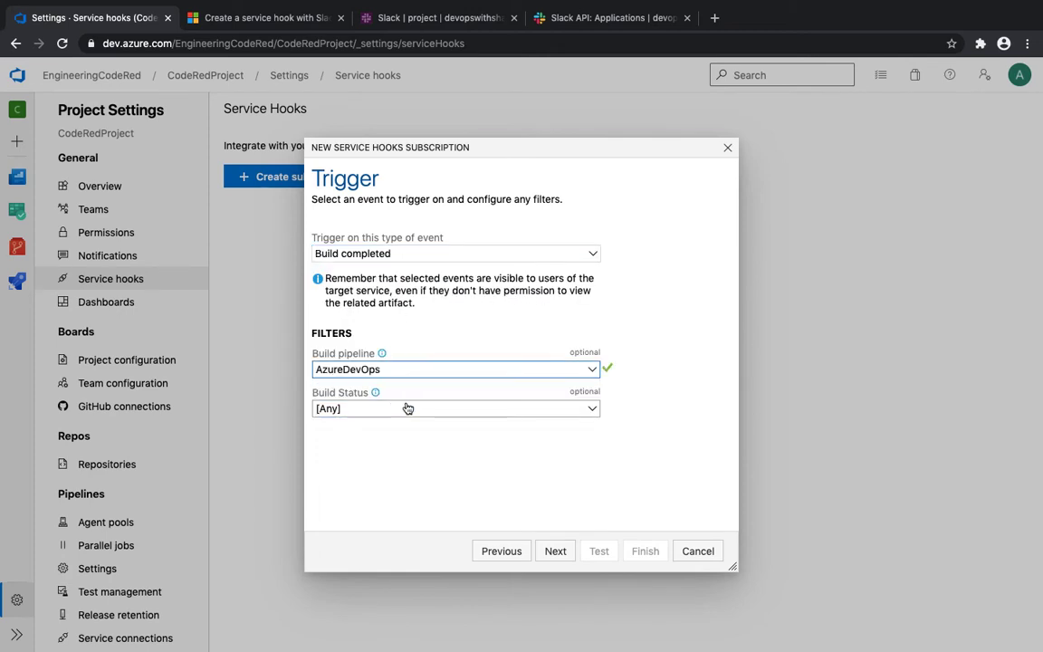
{"action": "left_click", "coordinate": [409, 410]}
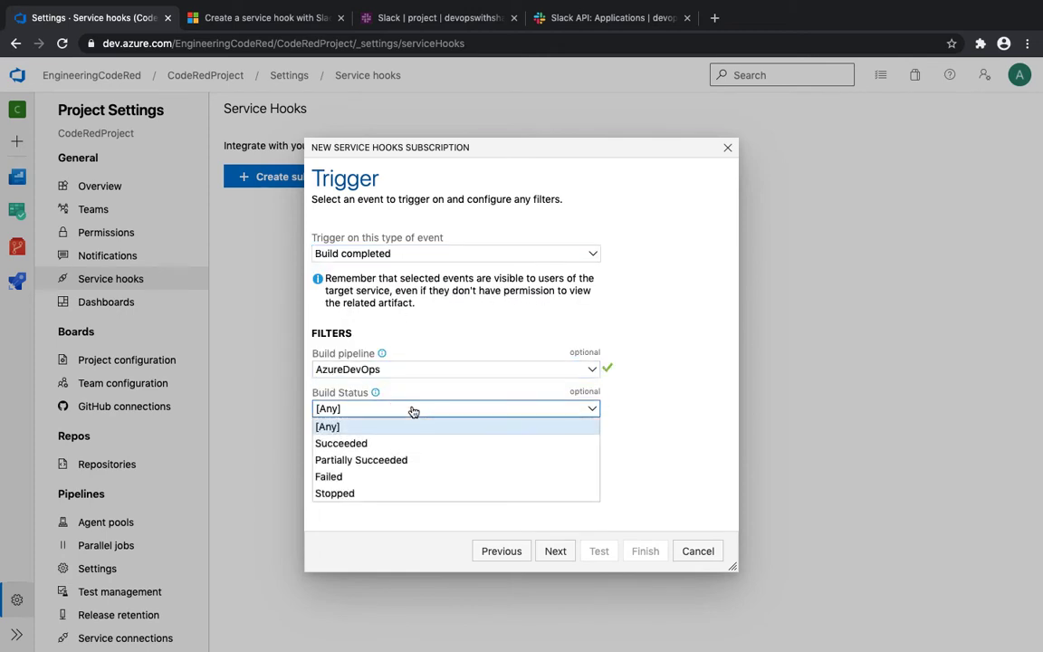
{"action": "left_click", "coordinate": [358, 477]}
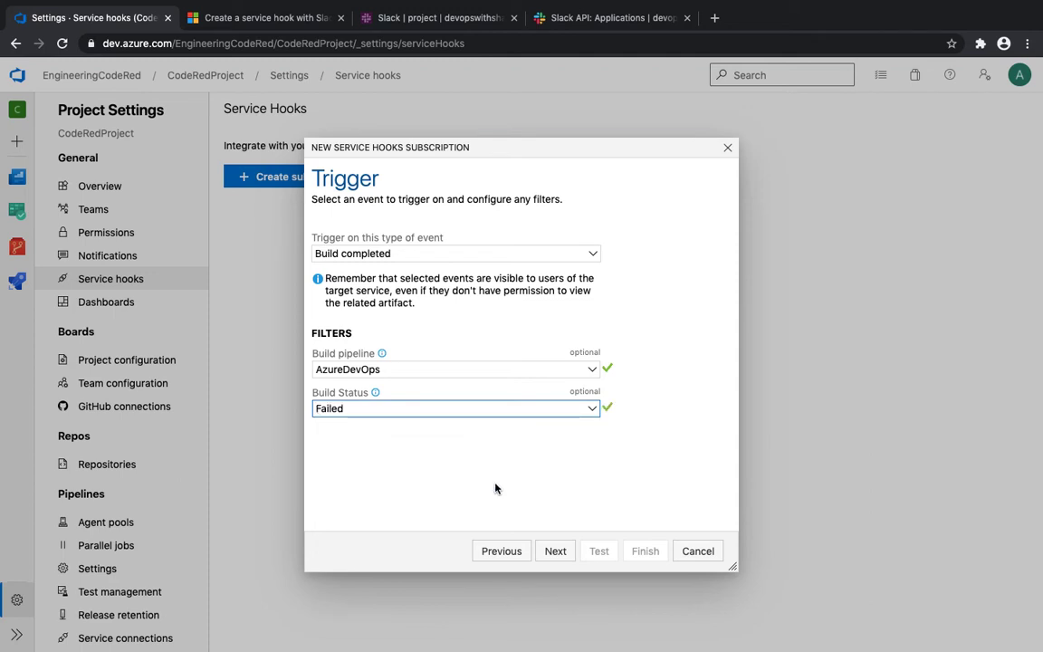
{"action": "left_click", "coordinate": [563, 553]}
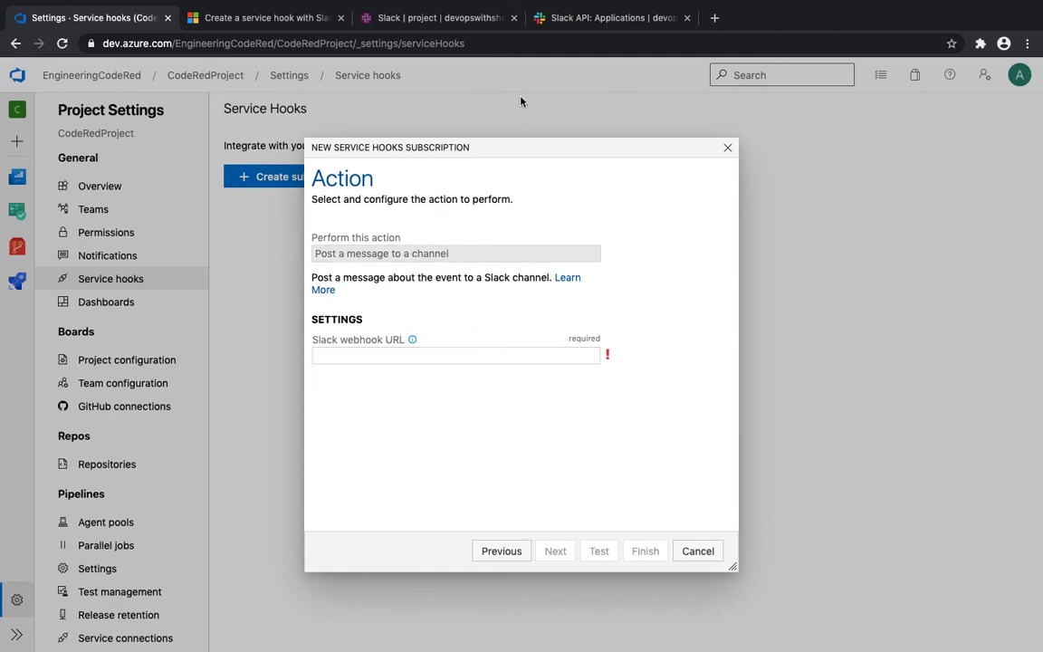
- Copy the #project channel's webhook URL from the Slack API incoming webhooks page and view that channel in Slack
{"action": "left_click", "coordinate": [597, 18]}
{"action": "scroll", "coordinate": [480, 321], "scroll_direction": "down", "scroll_amount": 3}
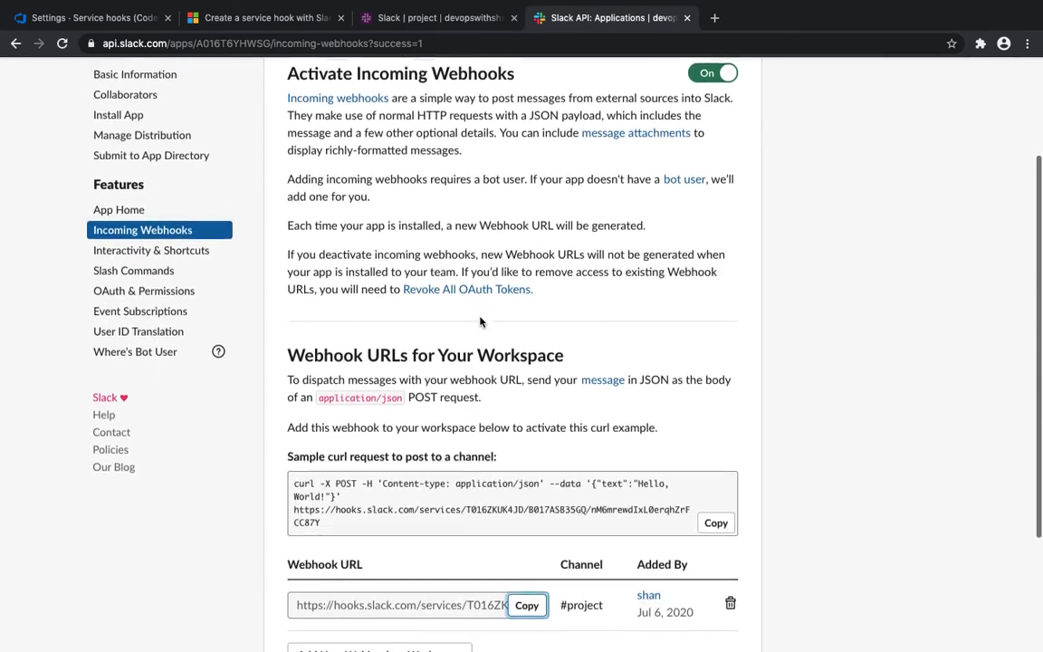
{"action": "scroll", "coordinate": [352, 416], "scroll_direction": "down", "scroll_amount": 3}
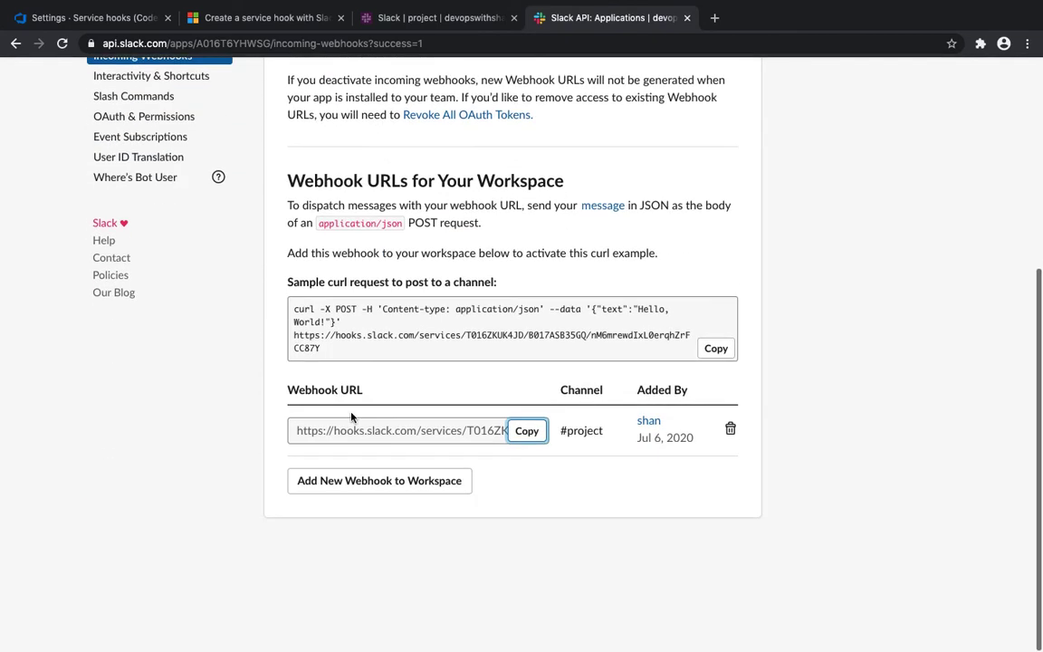
{"action": "left_click", "coordinate": [530, 433]}
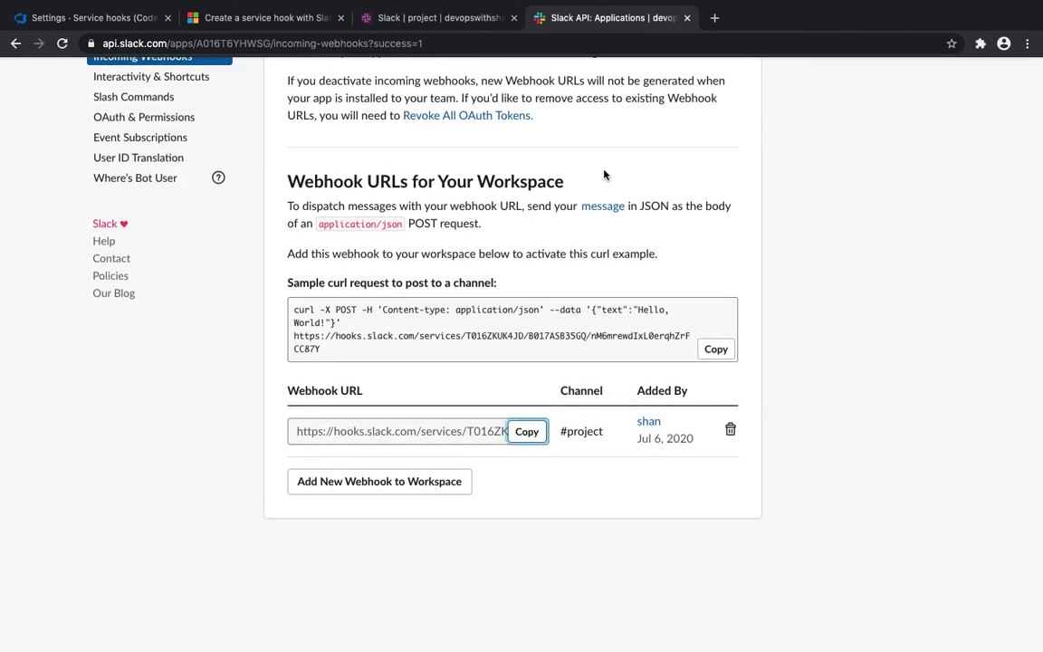
{"action": "triple_click", "coordinate": [580, 432]}
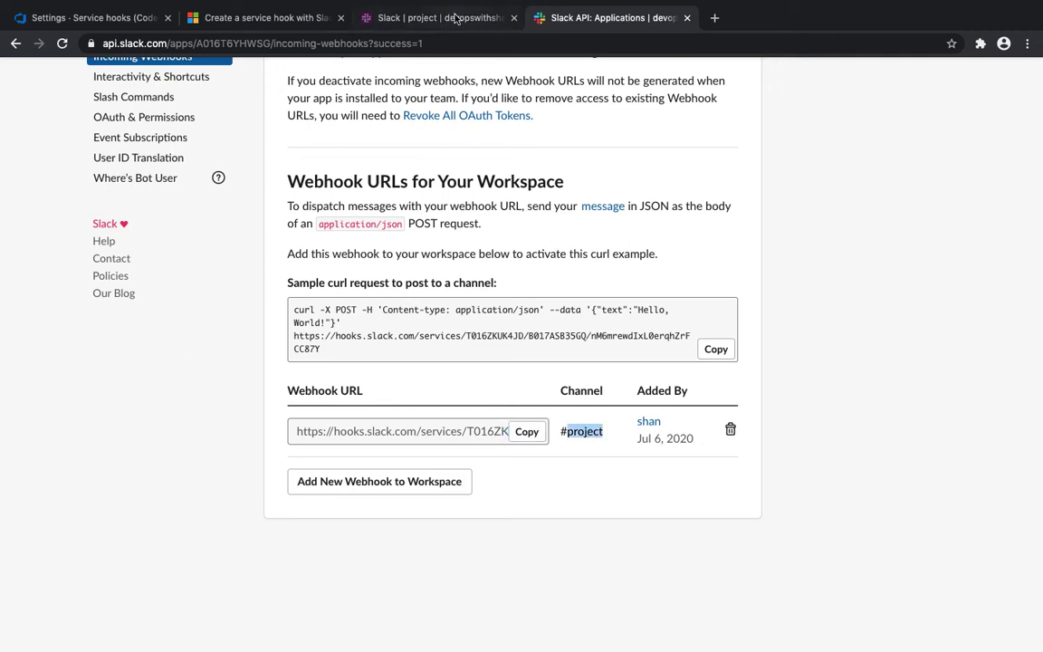
{"action": "left_click", "coordinate": [425, 17]}
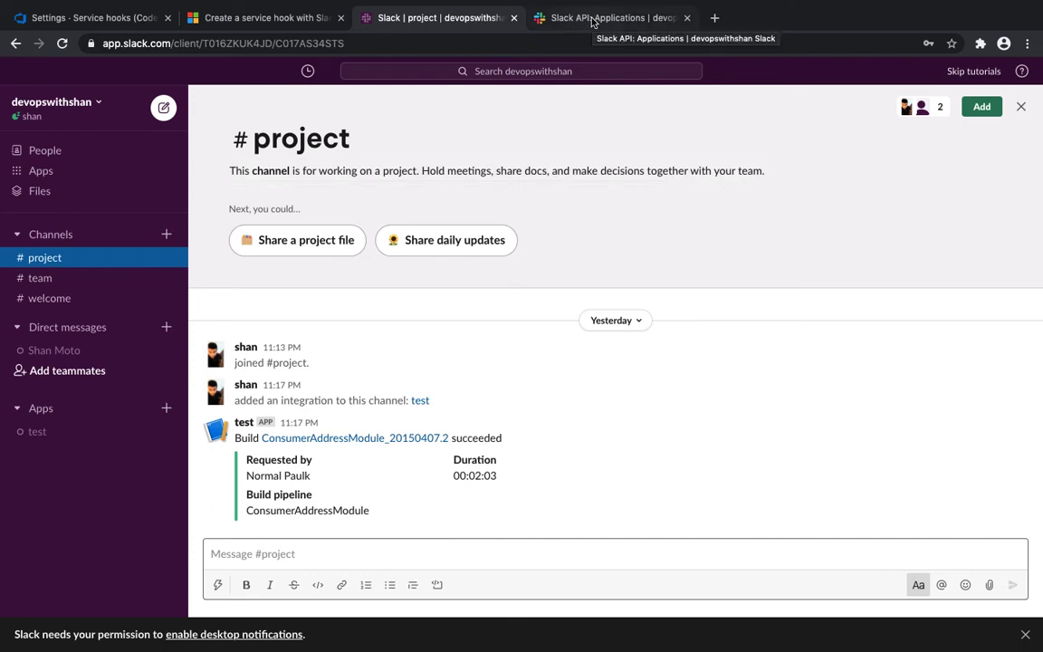
- Return to the Azure DevOps subscription and paste the Slack webhook URL into its action settings
{"action": "left_click", "coordinate": [131, 18]}
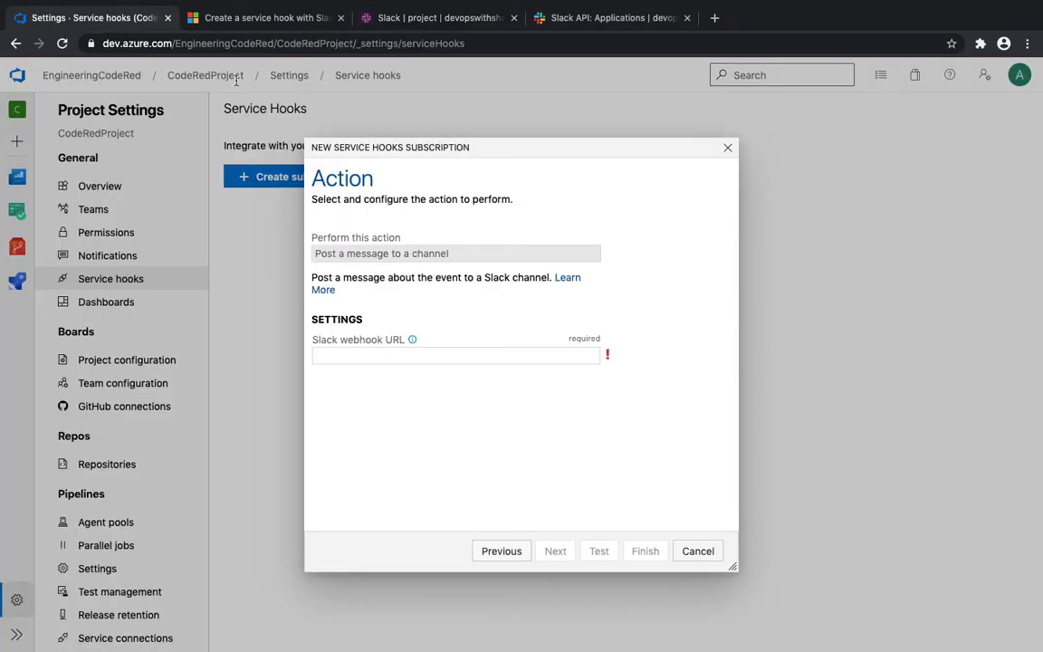
{"action": "left_click", "coordinate": [473, 357]}
{"action": "key", "text": "super+v"}
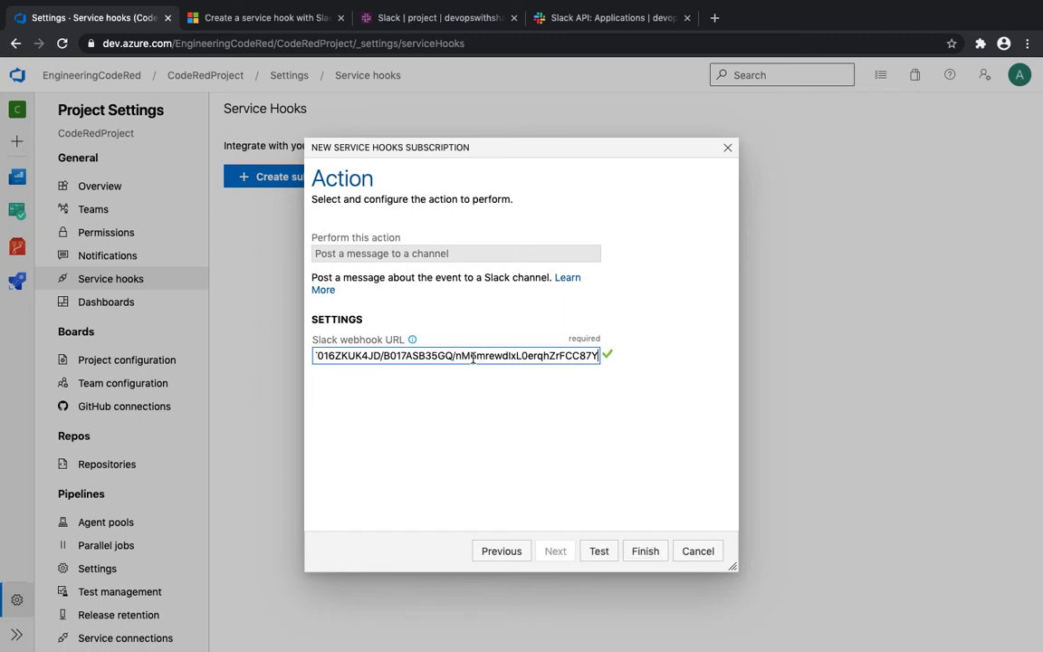
- Send a test notification from the subscription and check its message in Slack's #project channel
{"action": "left_click", "coordinate": [598, 552]}
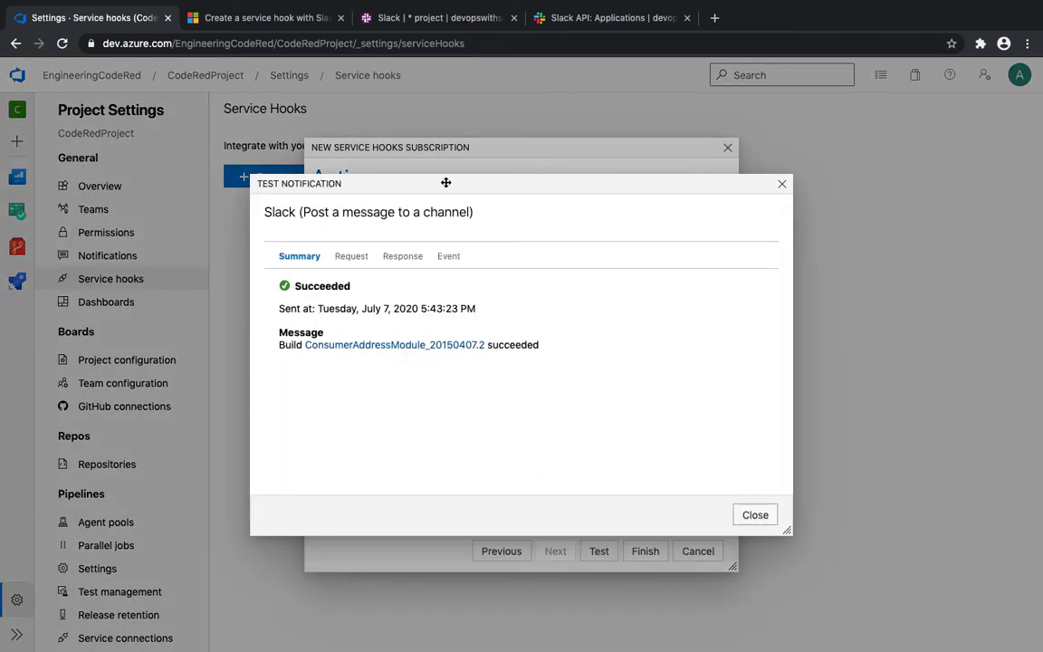
{"action": "left_click", "coordinate": [406, 18]}
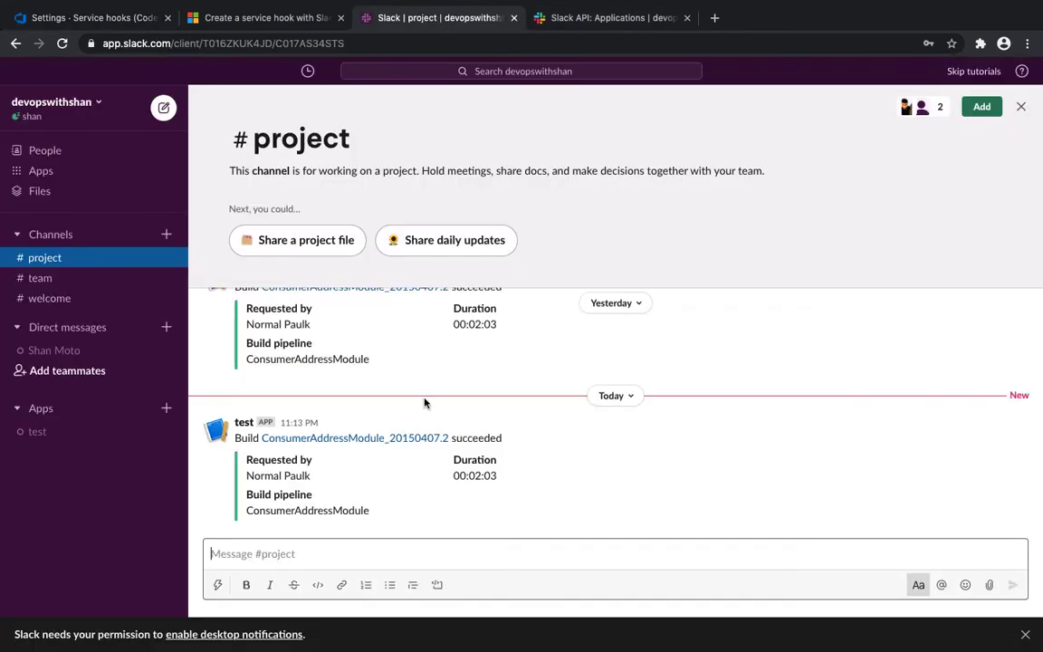
{"action": "left_click", "coordinate": [471, 475]}
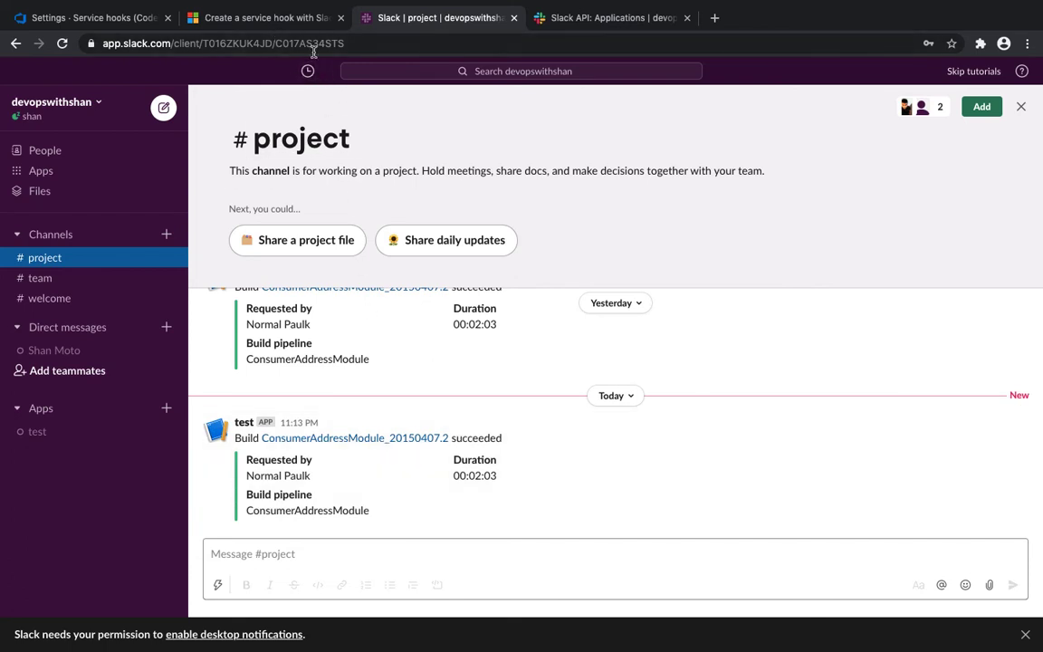
- Review the Microsoft Docs article on creating a service hook with Slack, through to copying the webhook URL
{"action": "left_click", "coordinate": [299, 20]}
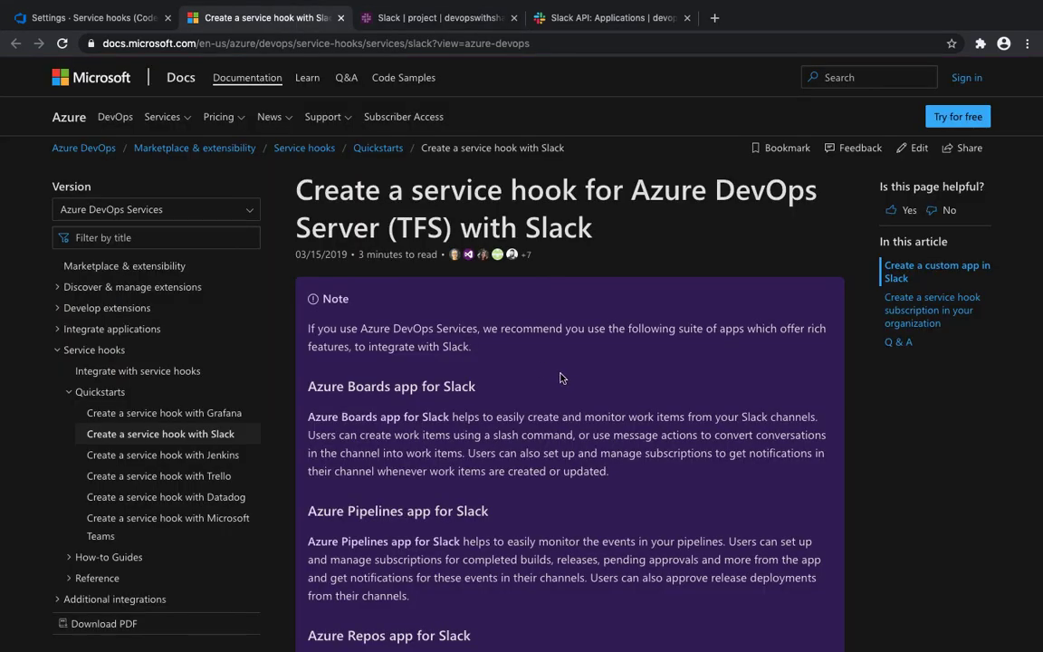
{"action": "scroll", "coordinate": [559, 377], "scroll_direction": "down", "scroll_amount": 8}
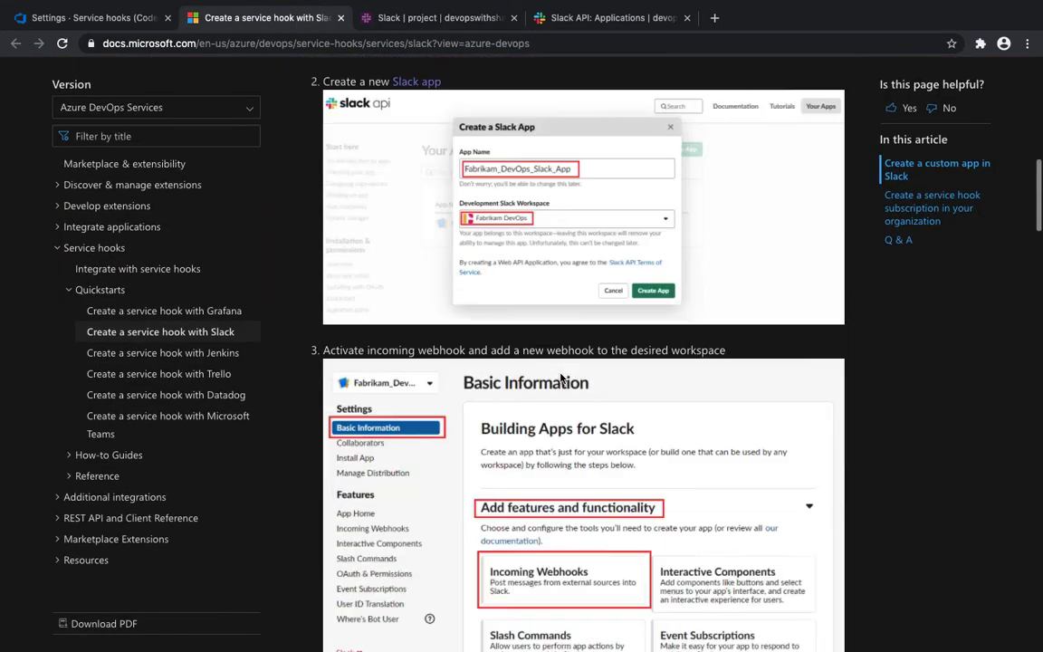
{"action": "scroll", "coordinate": [559, 378], "scroll_direction": "down", "scroll_amount": 12}
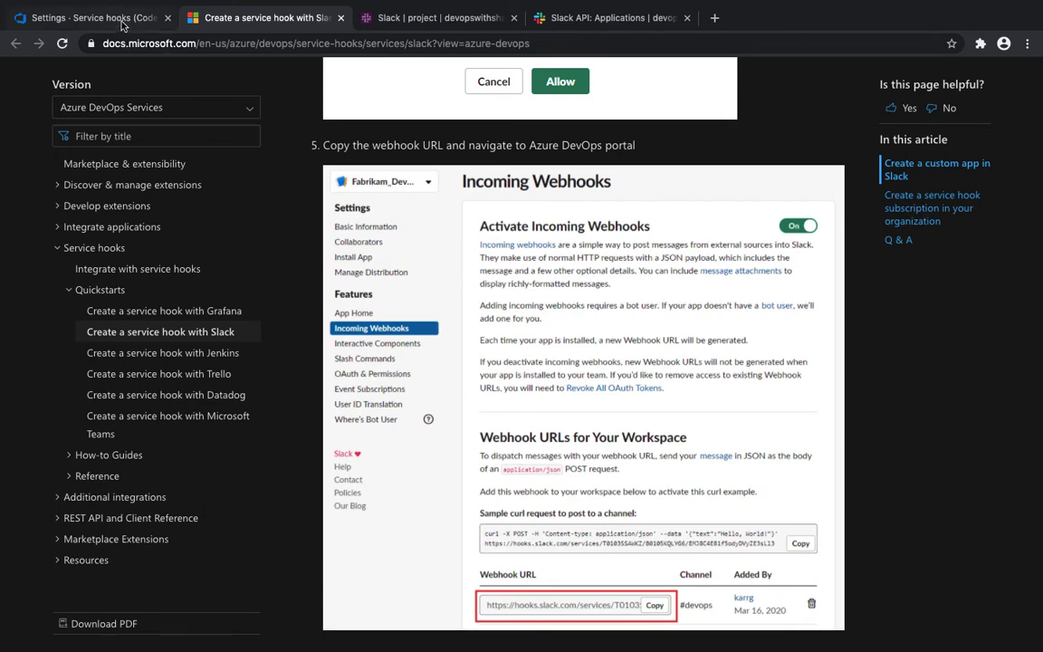
- Return to the Azure DevOps subscription, recheck its Build Status filter options, and finish creating the Slack service hook
{"action": "left_click", "coordinate": [121, 22]}
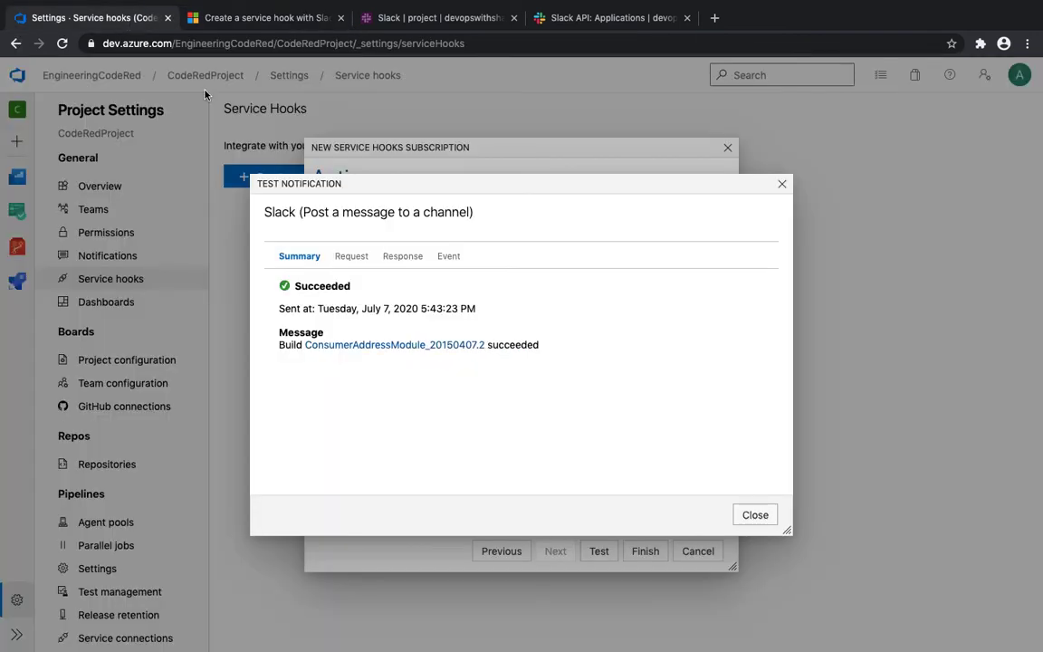
{"action": "left_click", "coordinate": [756, 517]}
{"action": "left_click", "coordinate": [501, 552]}
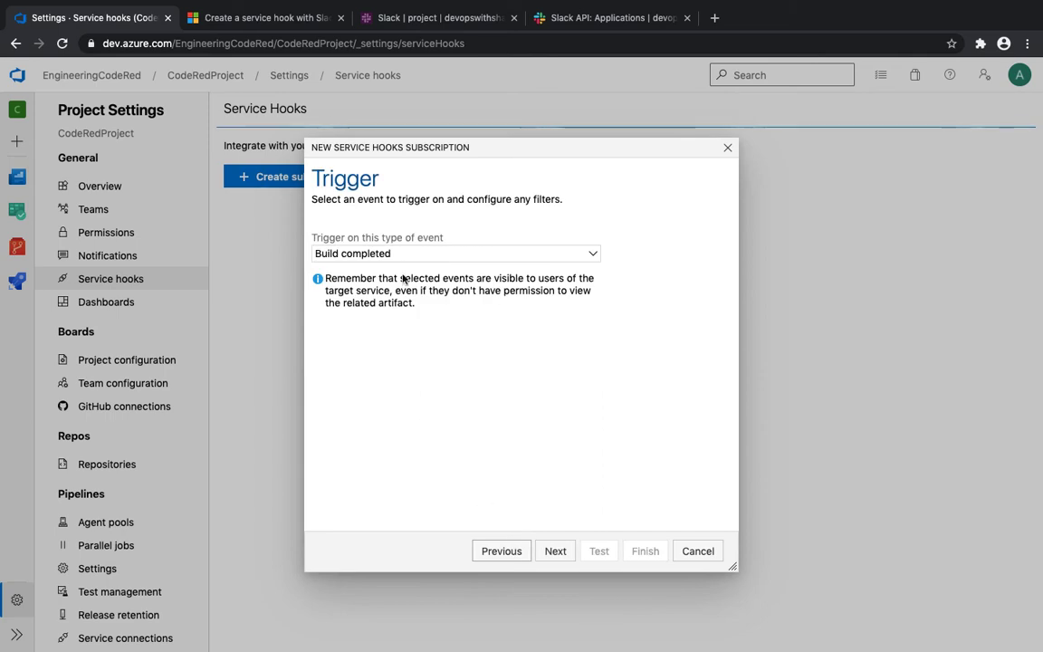
{"action": "left_click", "coordinate": [410, 412]}
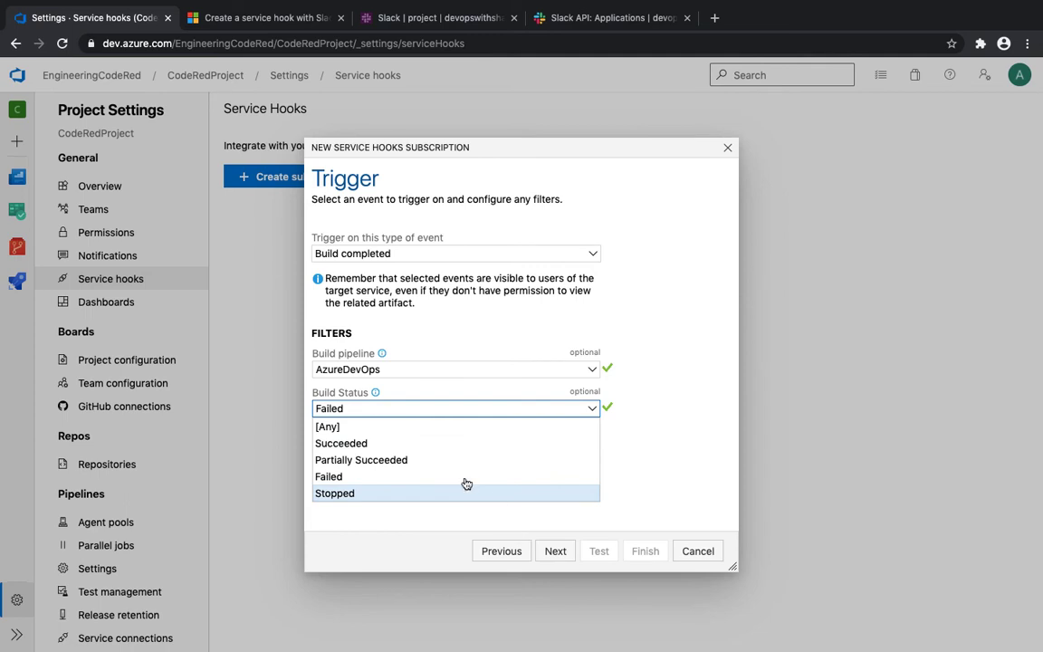
{"action": "left_click", "coordinate": [554, 551]}
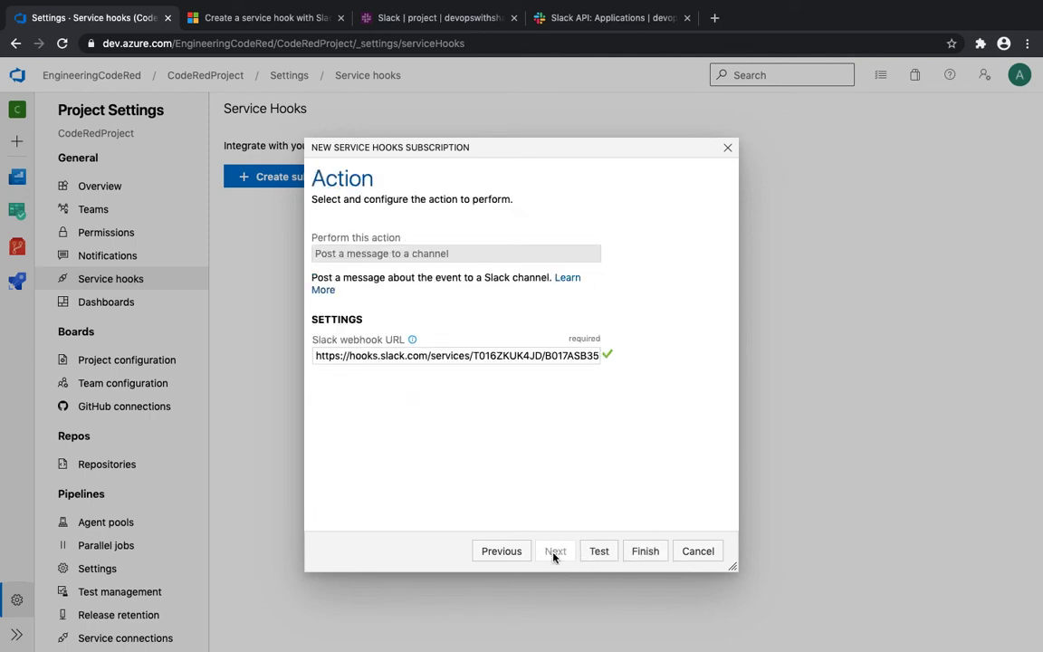
{"action": "left_click", "coordinate": [652, 551]}
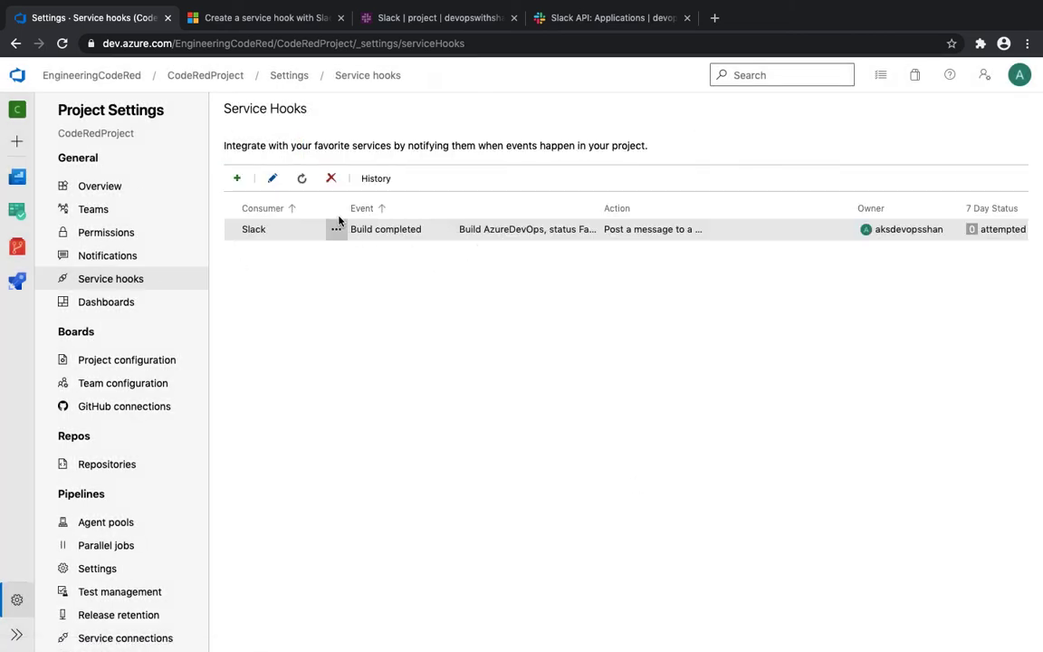
- Try an Azure Service Bus subscription for completed AzureDevOps builds with status Succeeded, view its action settings, and discard it
{"action": "left_click", "coordinate": [237, 179]}
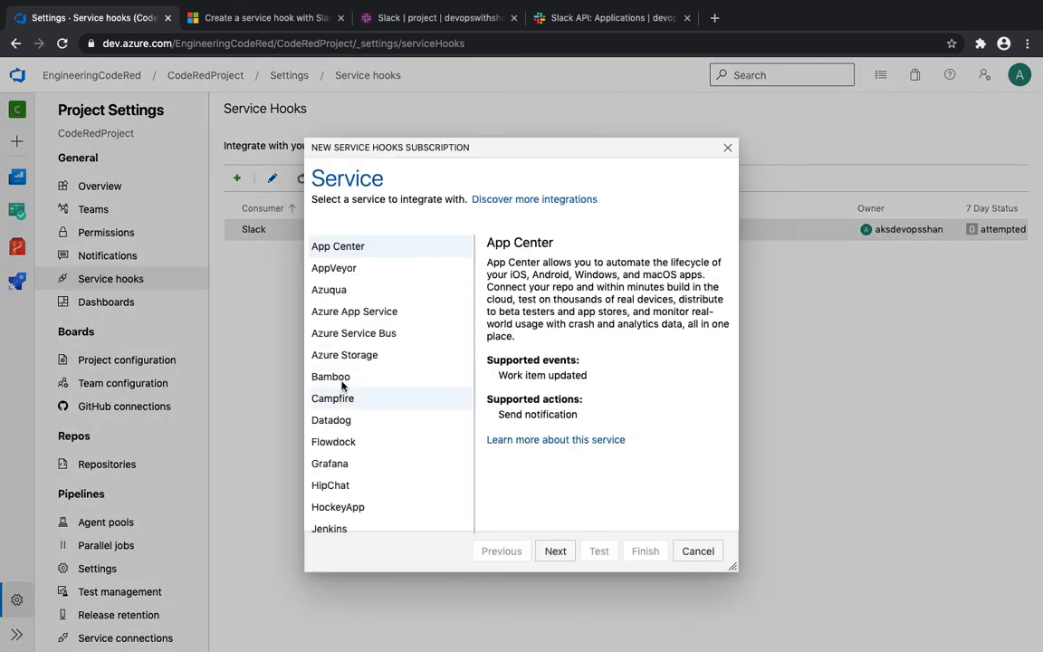
{"action": "left_click", "coordinate": [403, 340]}
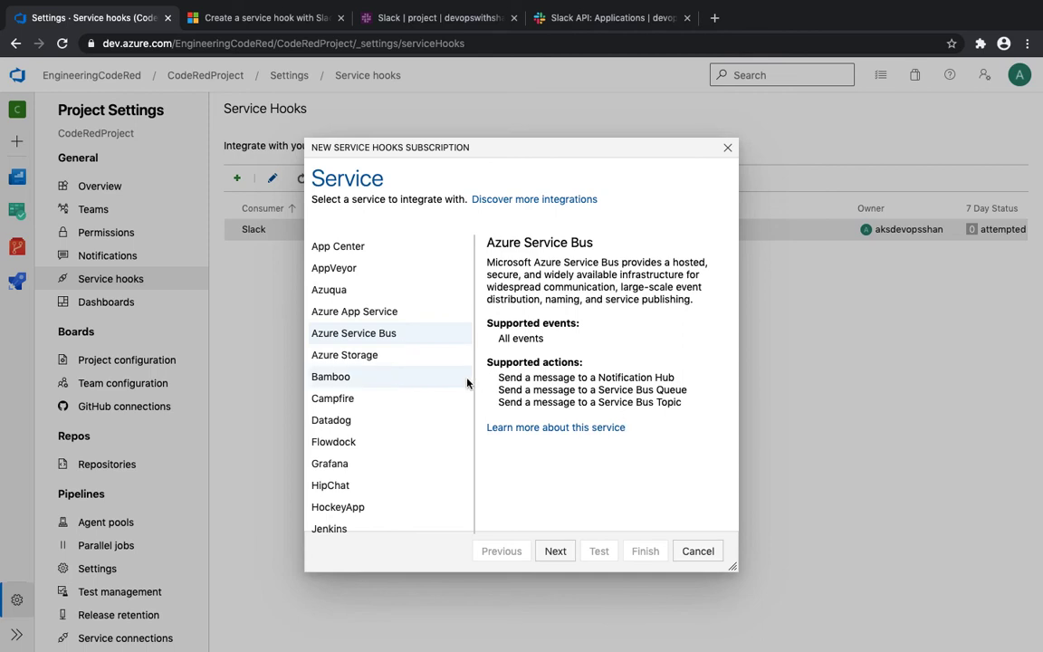
{"action": "left_click", "coordinate": [560, 551]}
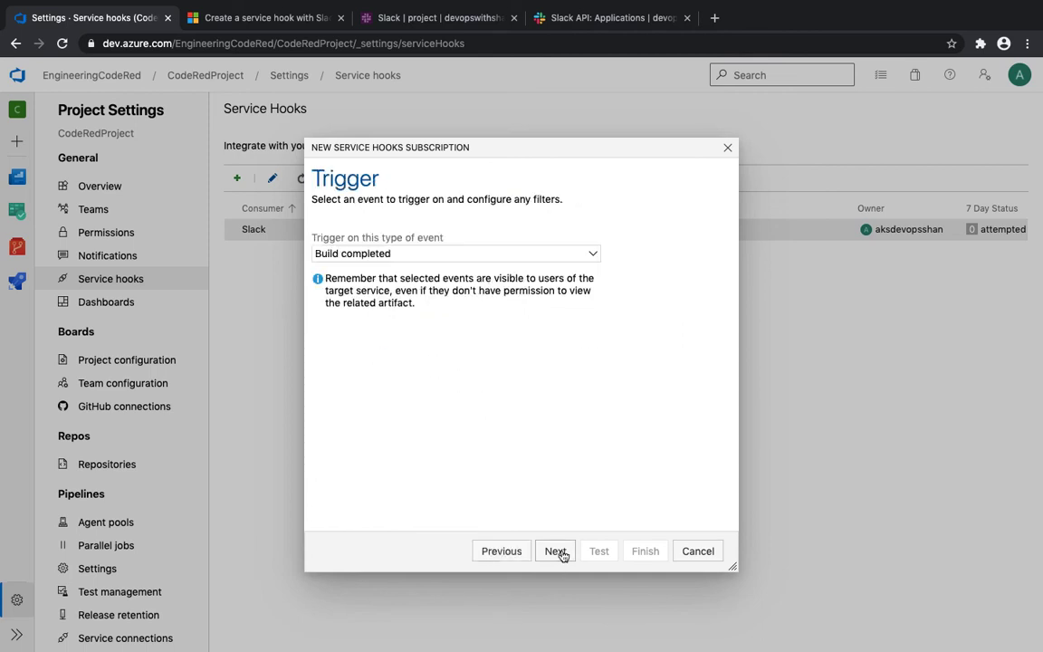
{"action": "left_click", "coordinate": [452, 375]}
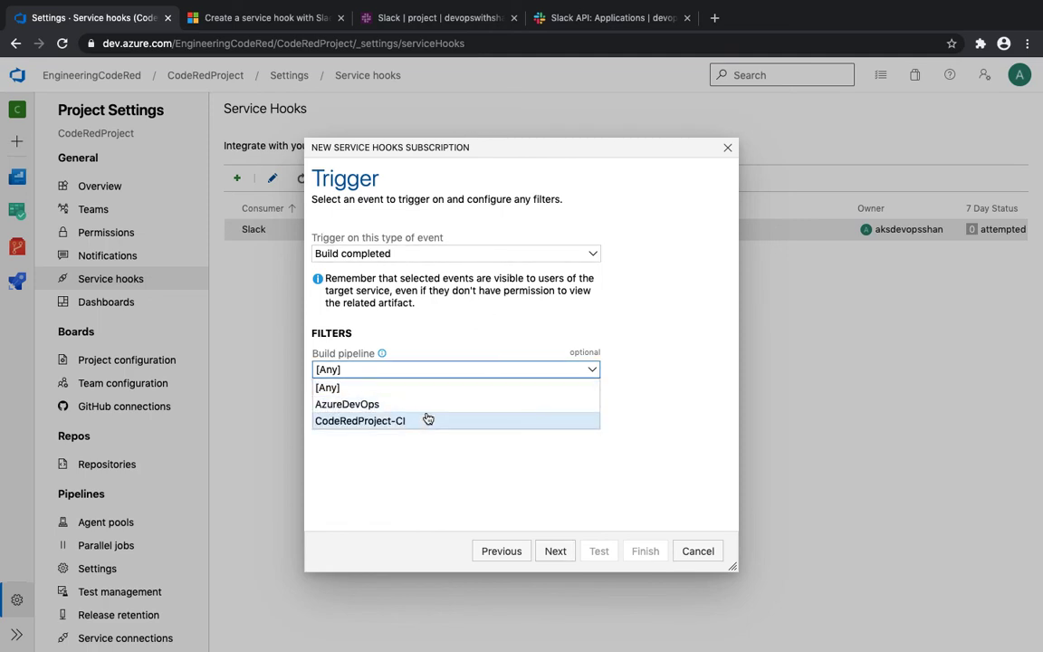
{"action": "left_click", "coordinate": [433, 409]}
{"action": "left_click", "coordinate": [449, 409]}
{"action": "left_click", "coordinate": [409, 443]}
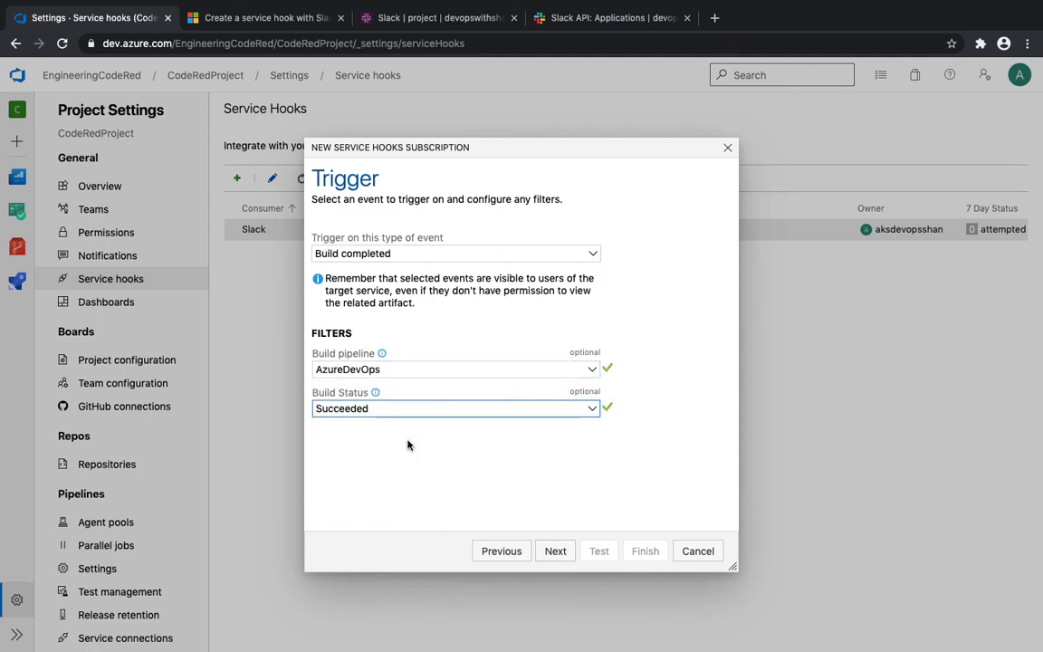
{"action": "left_click", "coordinate": [554, 551]}
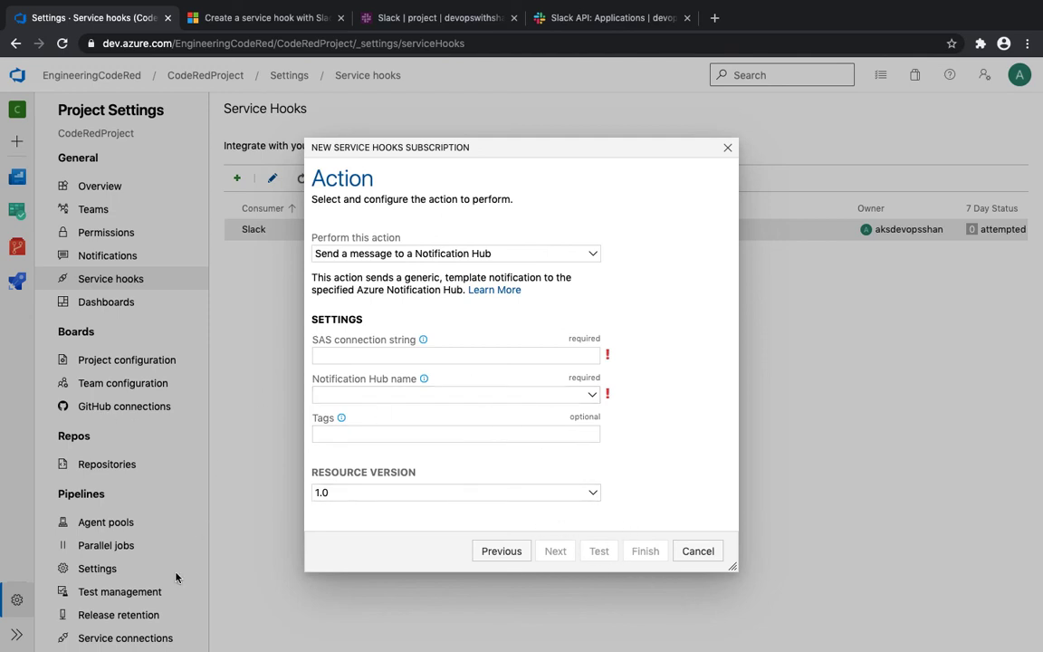
{"action": "left_click", "coordinate": [698, 550]}
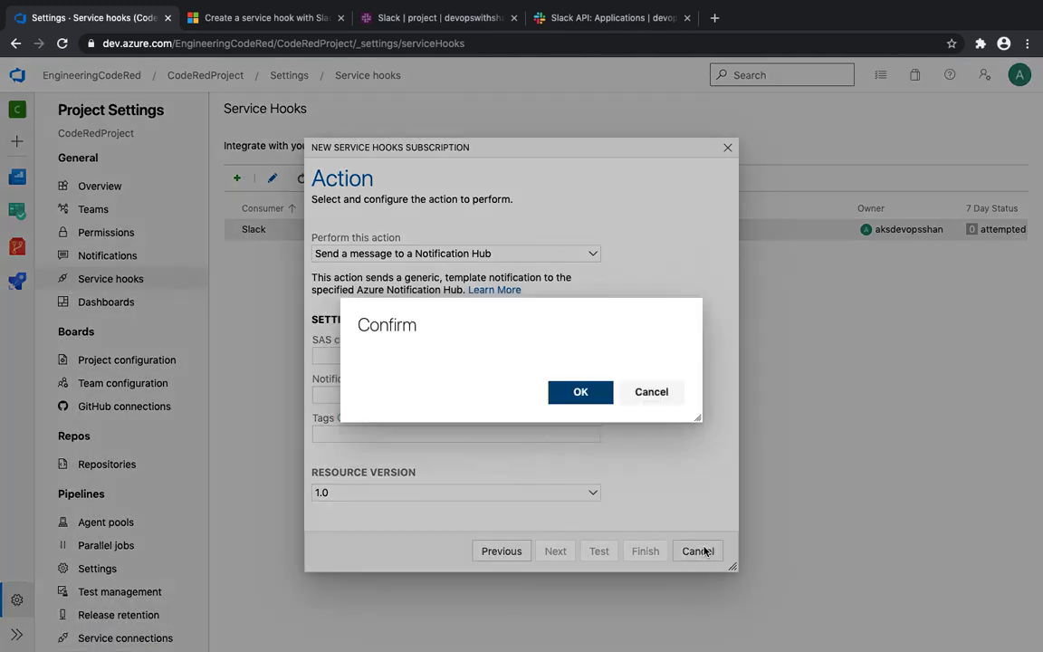
{"action": "left_click", "coordinate": [590, 396]}
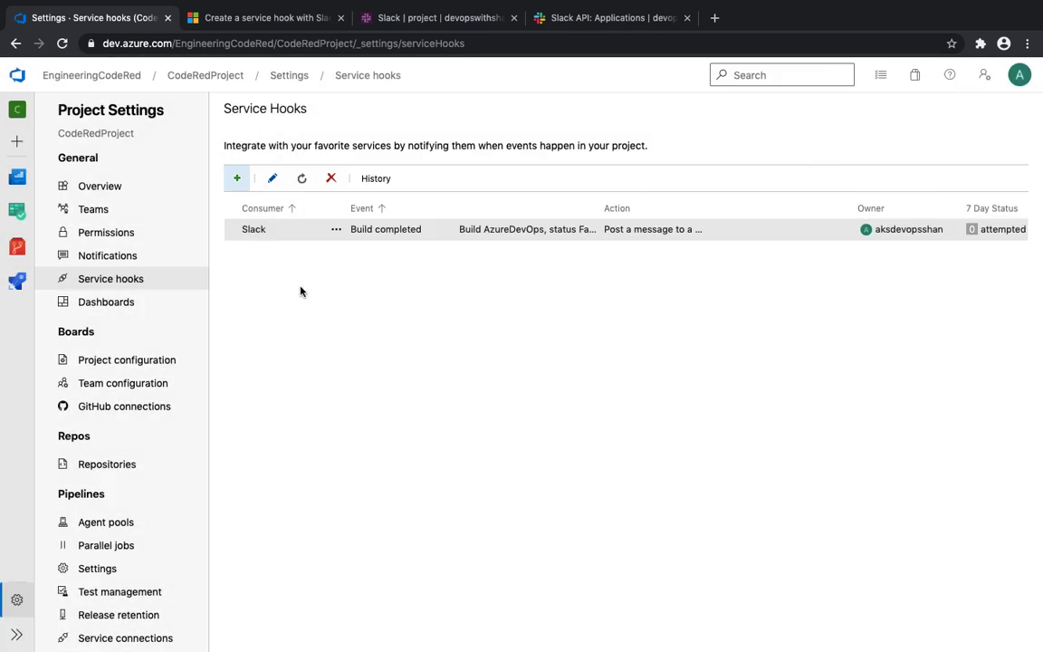